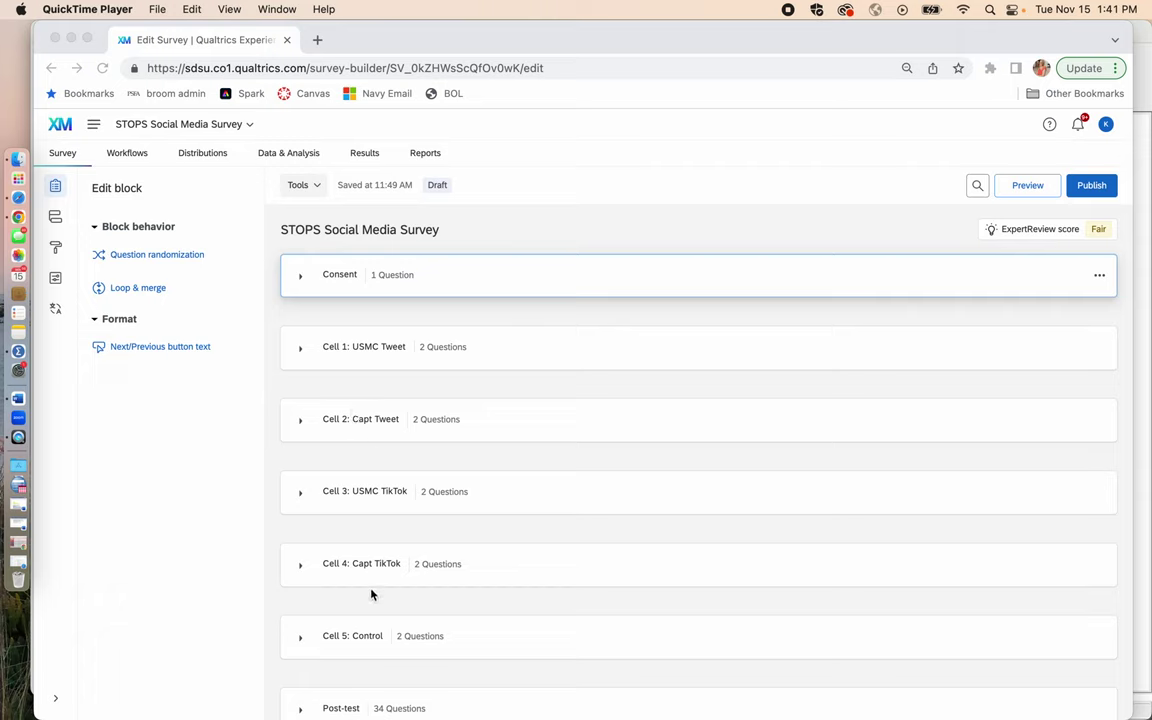
Expand the Cell 1: USMC Tweet block and show the Timing settings of the cell_TW_unit_timer question.
{"action": "left_click", "coordinate": [300, 351]}
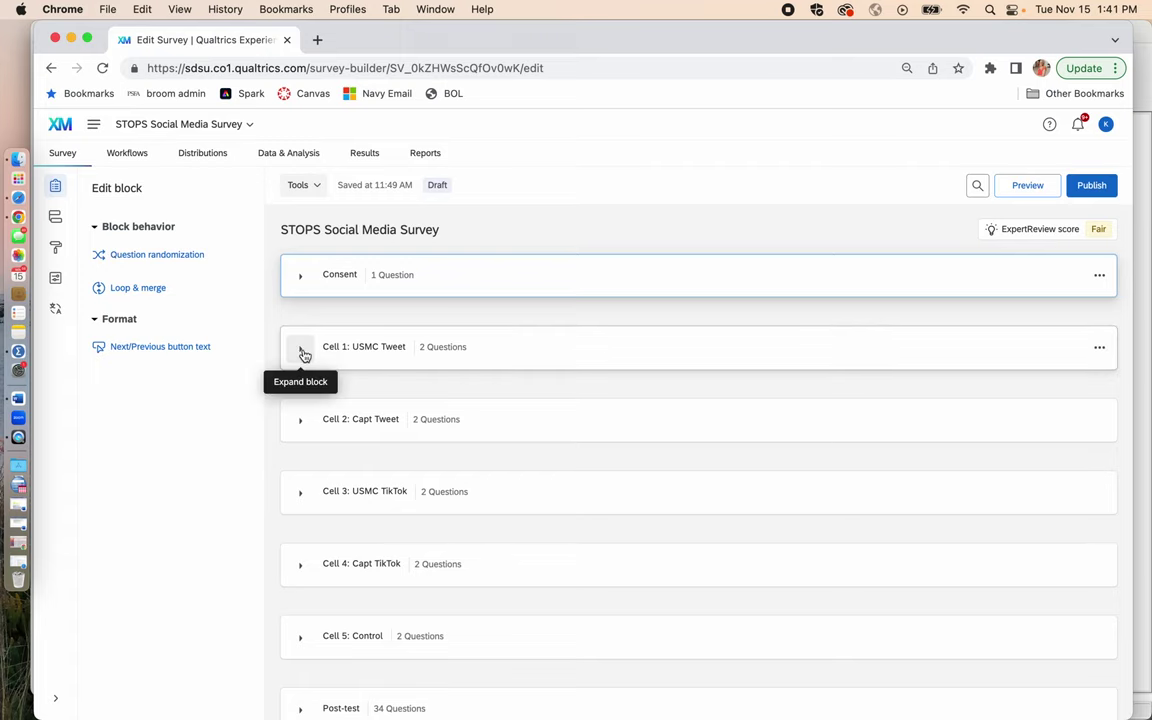
{"action": "left_click", "coordinate": [302, 352]}
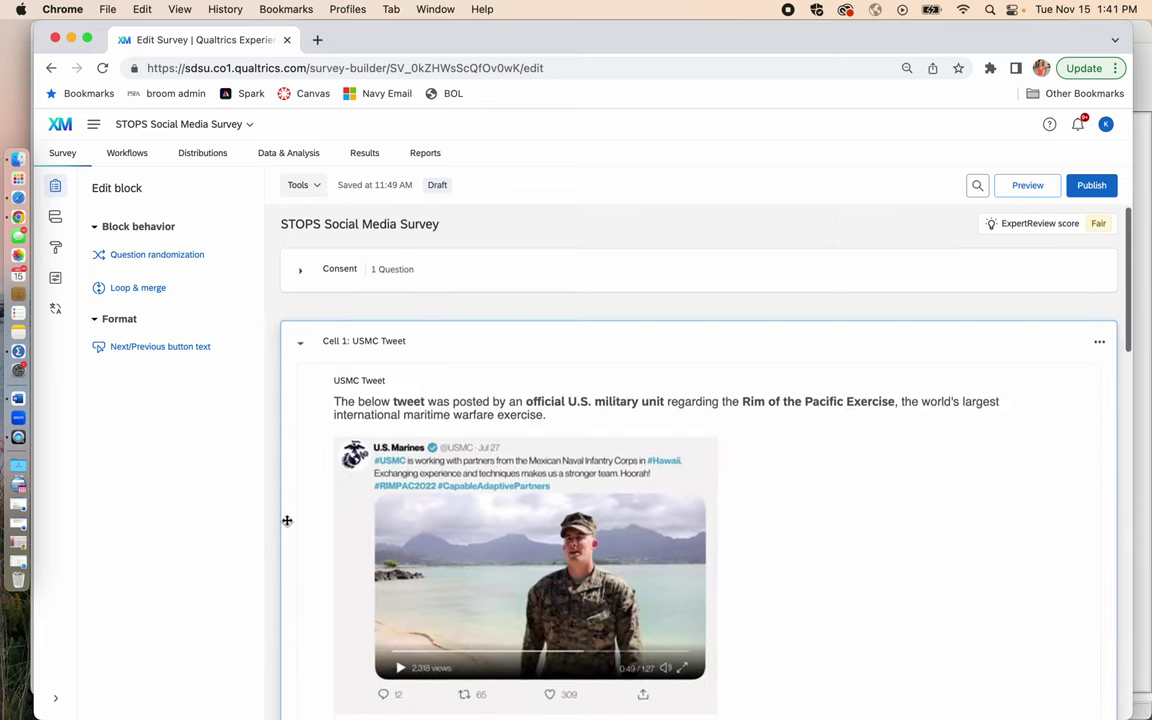
{"action": "scroll", "coordinate": [287, 520], "scroll_direction": "down", "scroll_amount": 10}
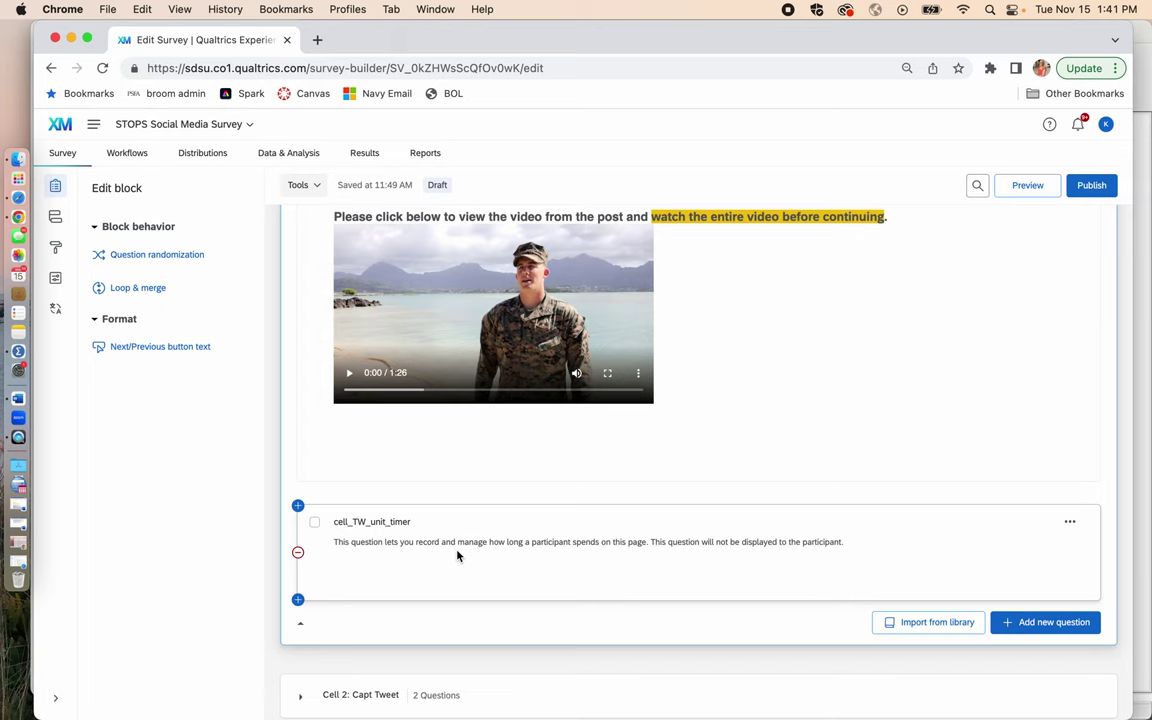
{"action": "left_click", "coordinate": [458, 556]}
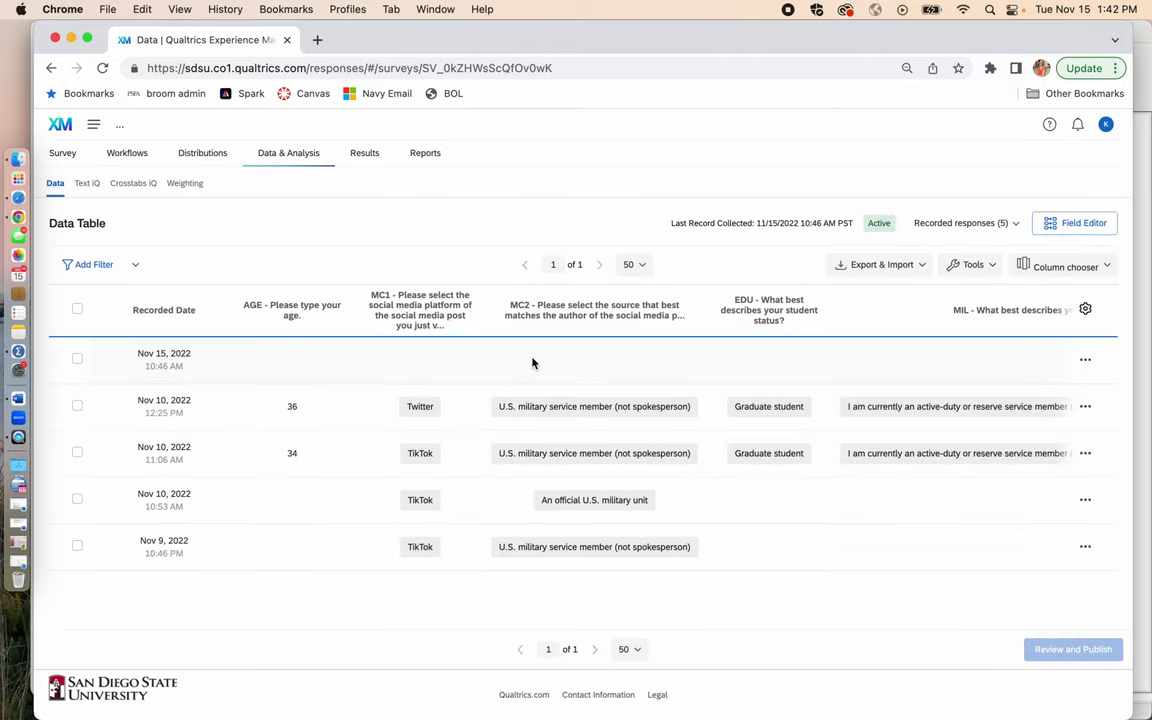
Start a data export from Export & Import, choose the SPSS format, then cancel without downloading.
{"action": "left_click", "coordinate": [912, 266]}
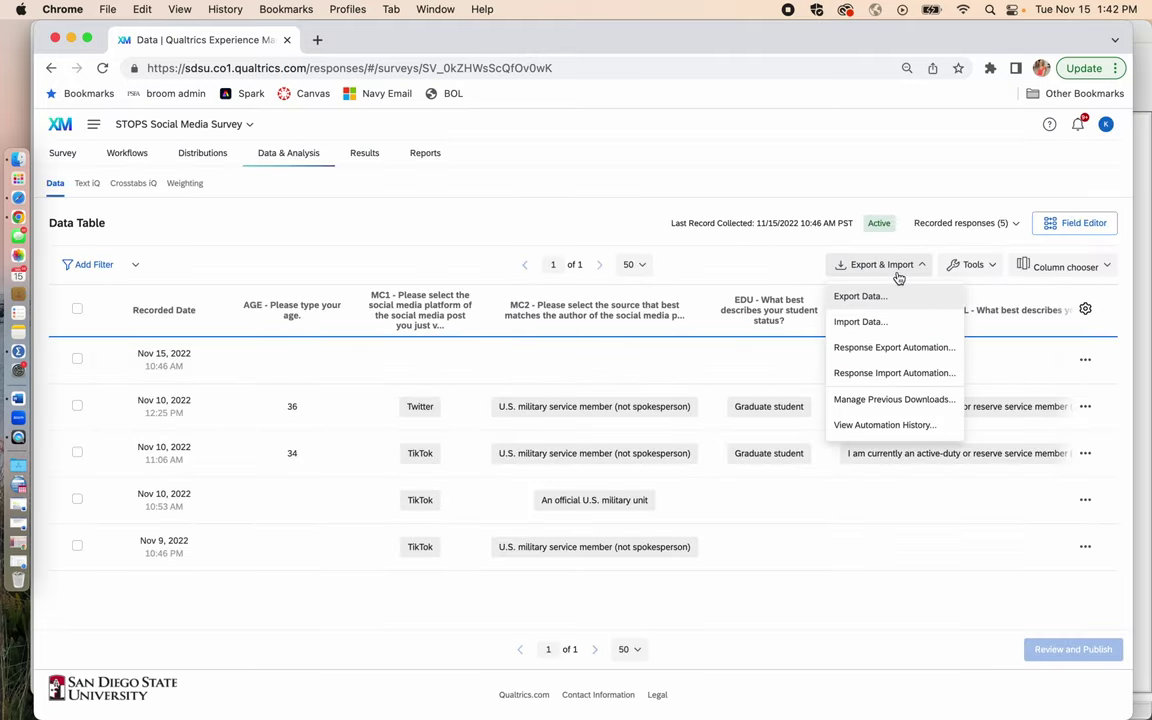
{"action": "left_click", "coordinate": [855, 297]}
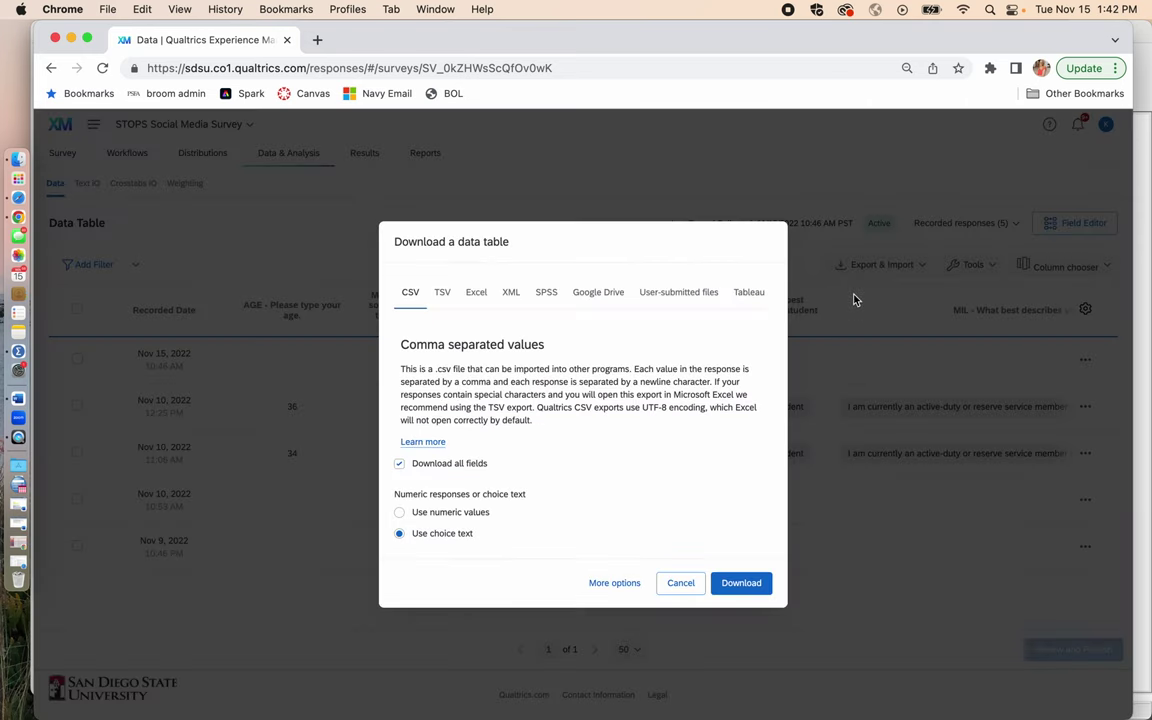
{"action": "left_click", "coordinate": [547, 294]}
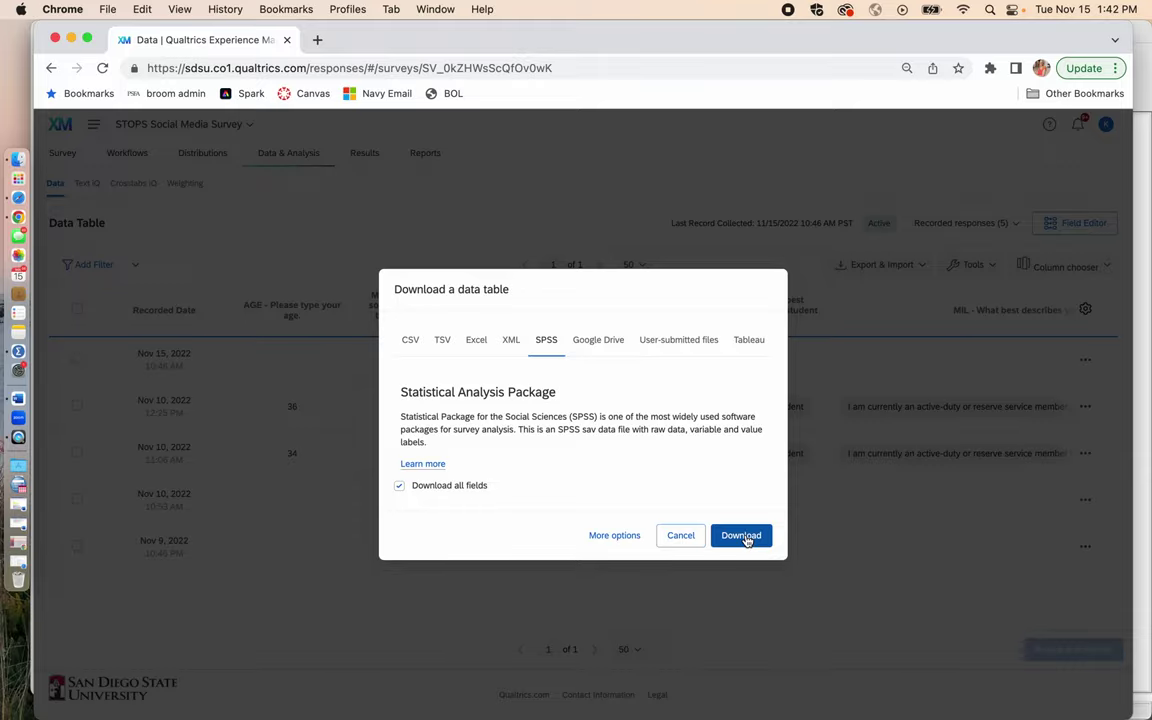
{"action": "left_click", "coordinate": [681, 536]}
Bring the SPSS Data Editor forward in Data View and scroll right to the cell_ timer columns.
{"action": "mouse_move", "coordinate": [3, 7]}
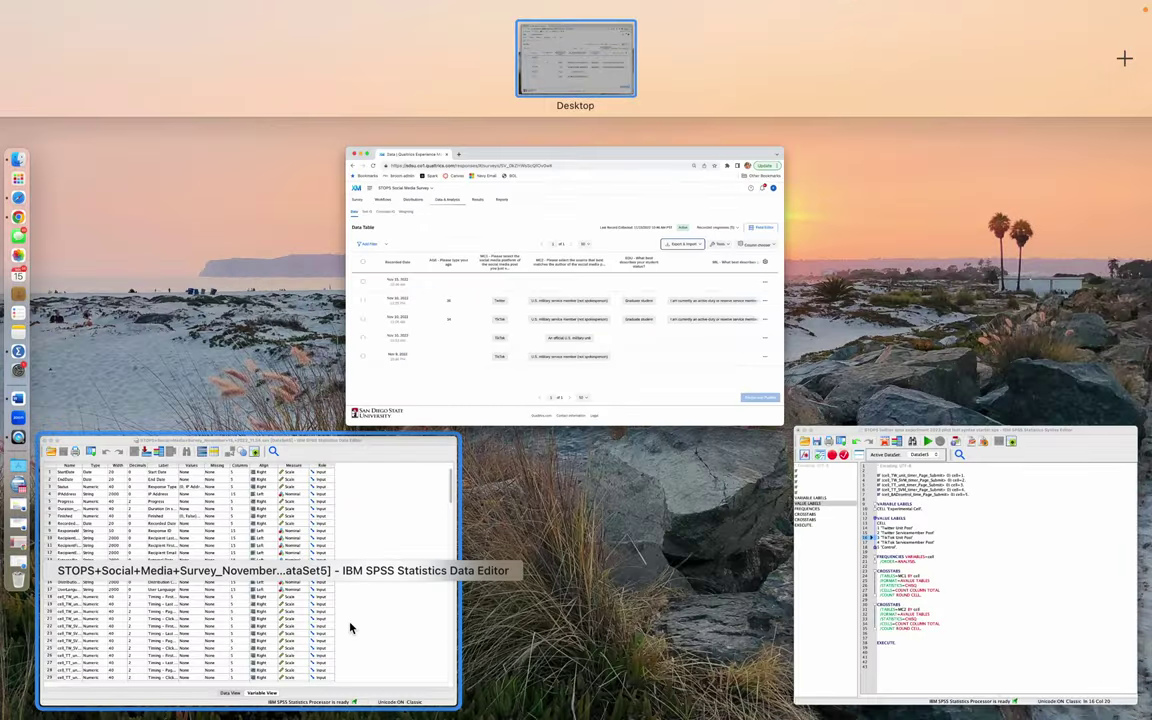
{"action": "left_click", "coordinate": [349, 624]}
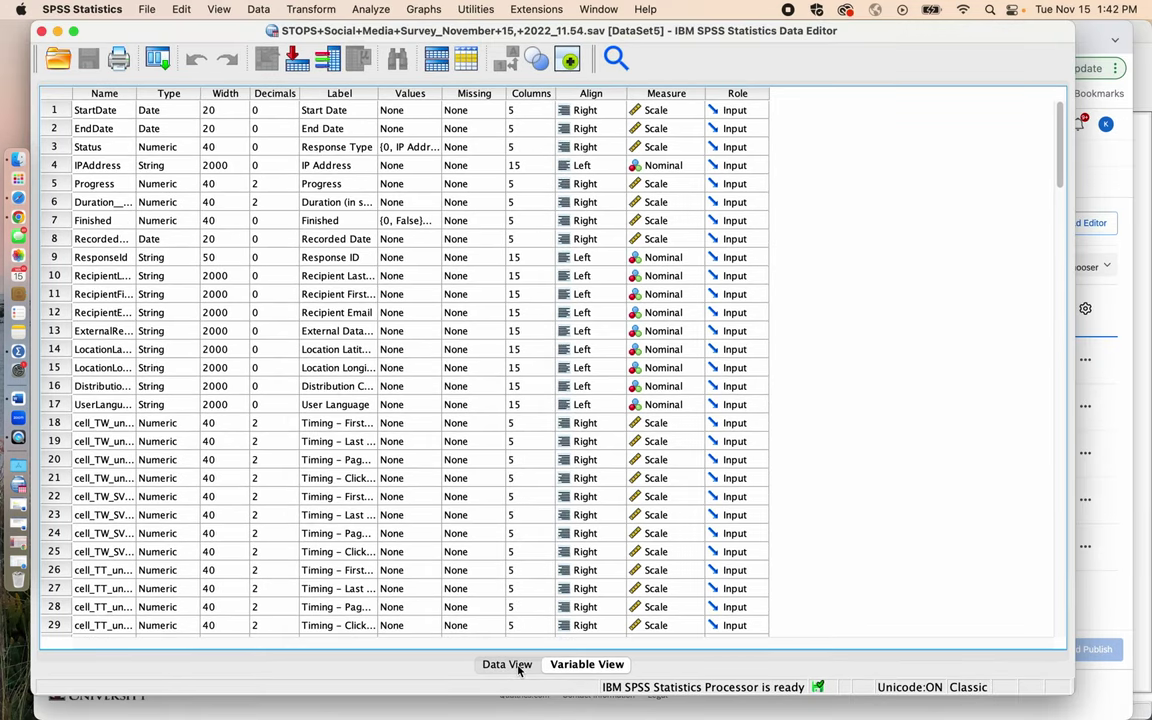
{"action": "left_click", "coordinate": [519, 667]}
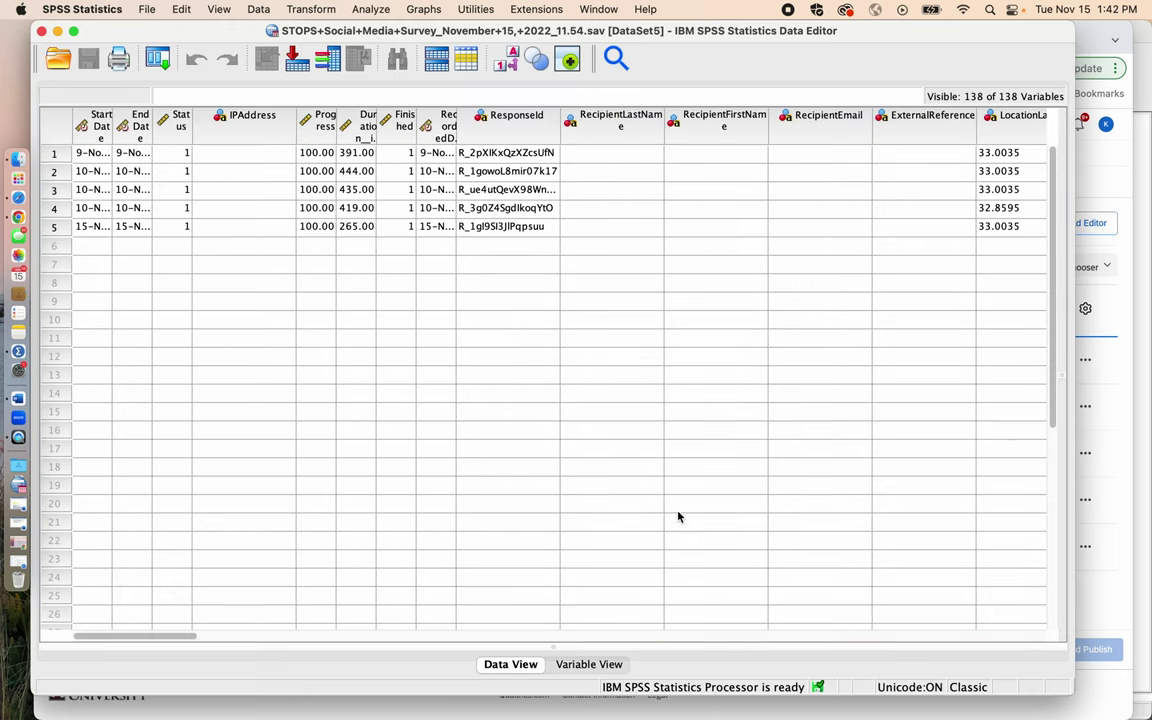
{"action": "scroll", "coordinate": [677, 516], "scroll_direction": "right", "scroll_amount": 10}
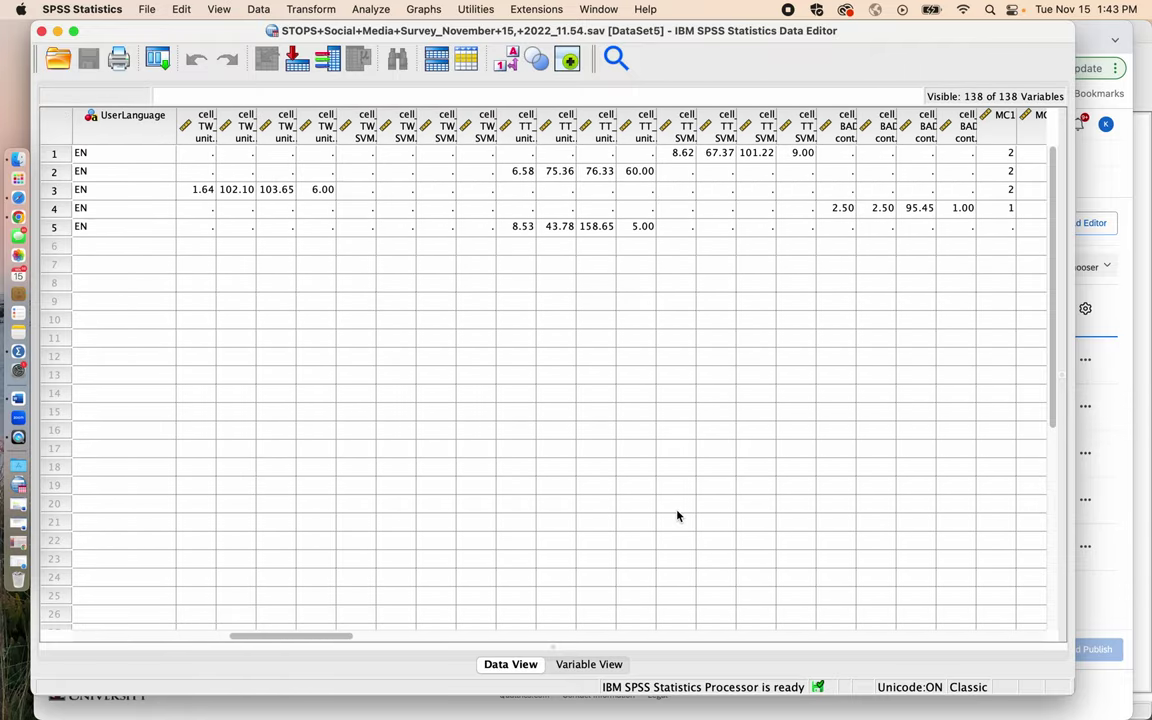
Select the column range from the first cell_TW_unit timer header through the last cell_BAD header.
{"action": "left_click", "coordinate": [192, 124]}
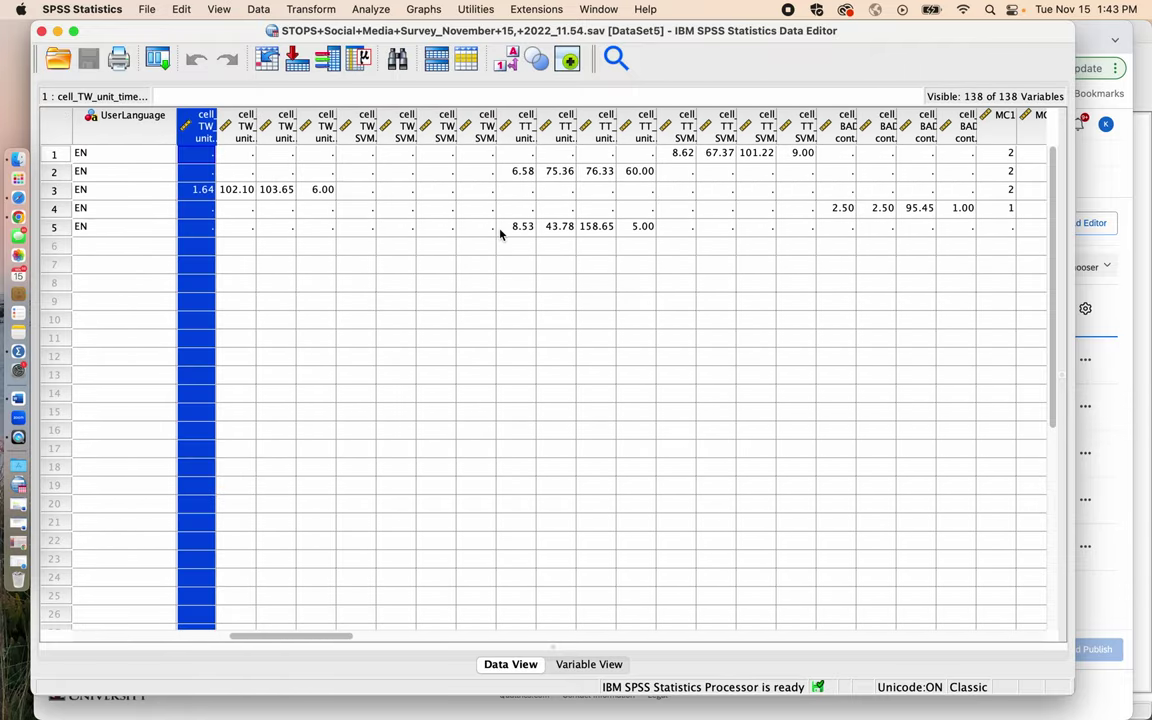
{"action": "scroll", "coordinate": [501, 233], "scroll_direction": "right", "scroll_amount": 5}
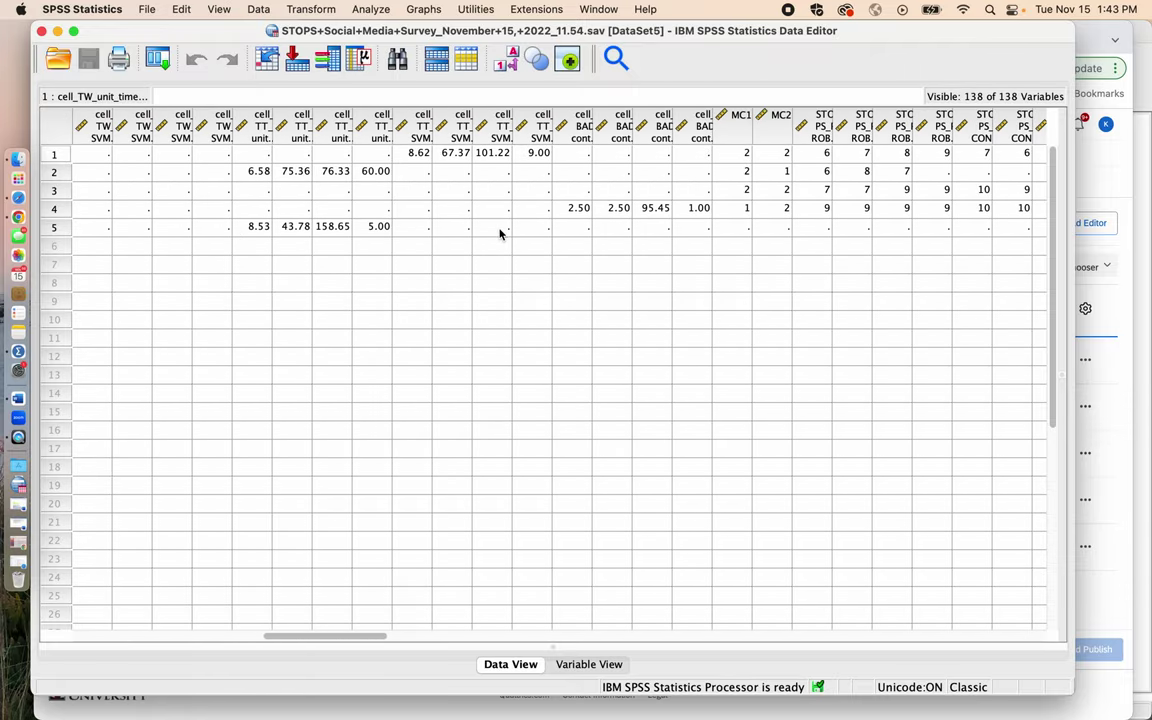
{"action": "left_click", "coordinate": [703, 122], "text": "shift"}
{"action": "scroll", "coordinate": [609, 337], "scroll_direction": "left", "scroll_amount": 8}
{"action": "scroll", "coordinate": [607, 338], "scroll_direction": "right", "scroll_amount": 3}
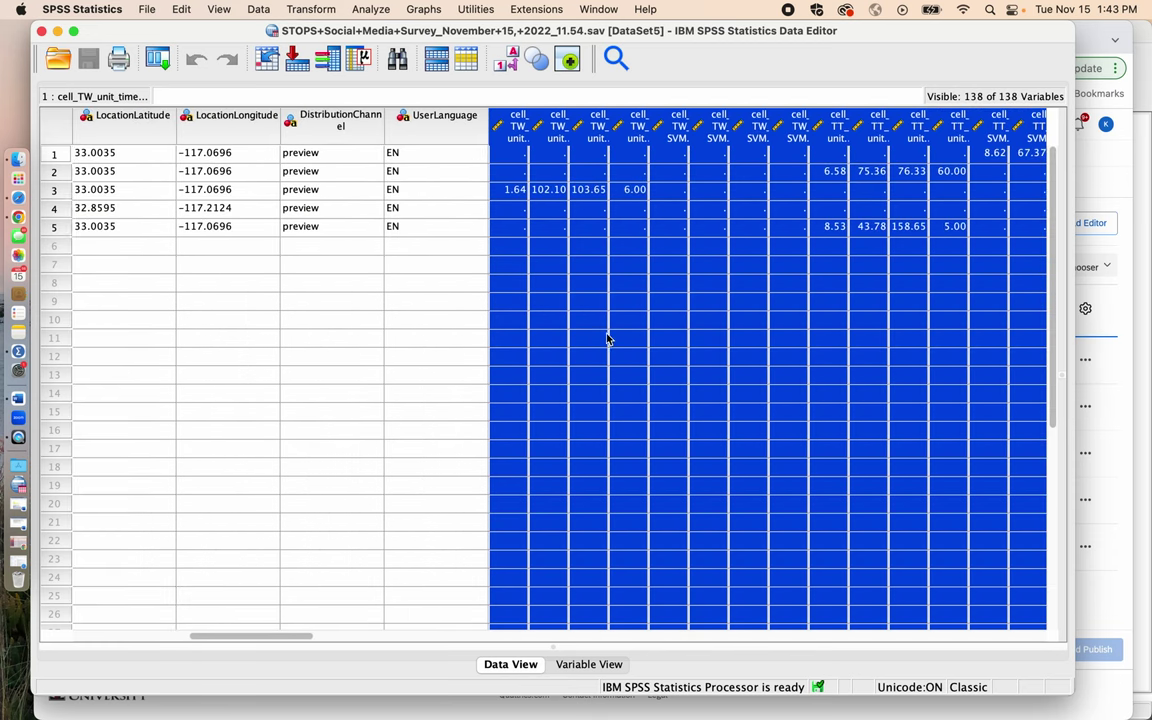
{"action": "scroll", "coordinate": [607, 338], "scroll_direction": "right", "scroll_amount": 3}
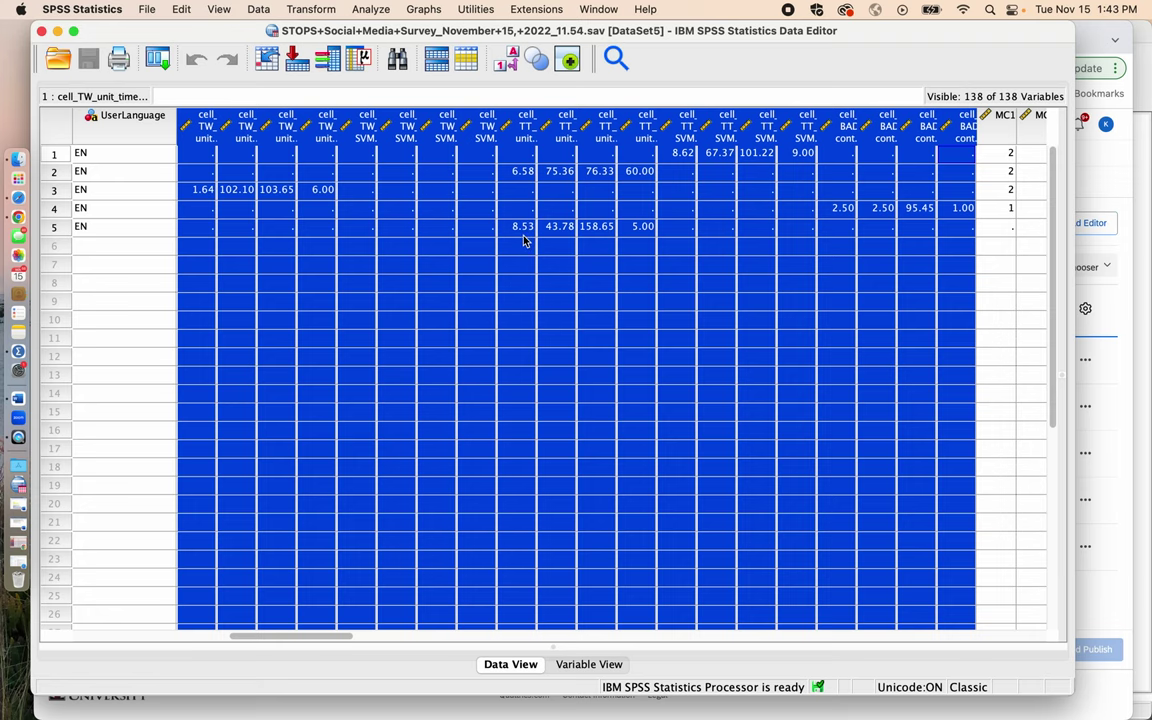
{"action": "scroll", "coordinate": [615, 291], "scroll_direction": "right", "scroll_amount": 4}
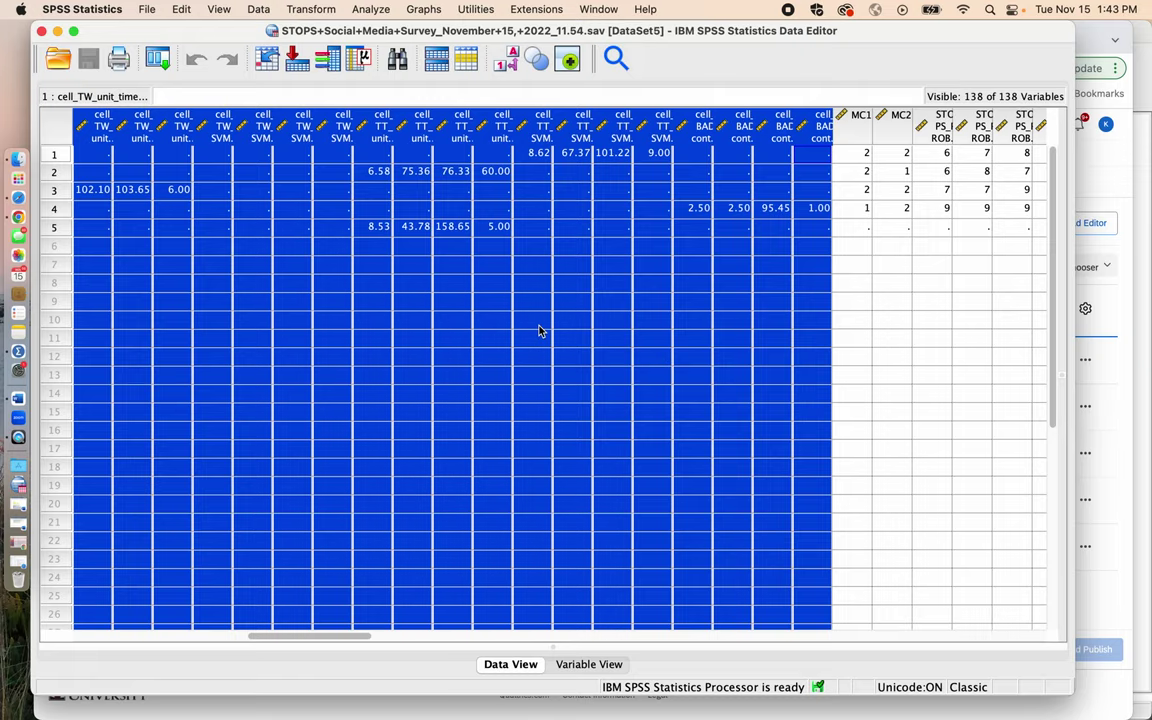
{"action": "key", "text": "ctrl+Down"}
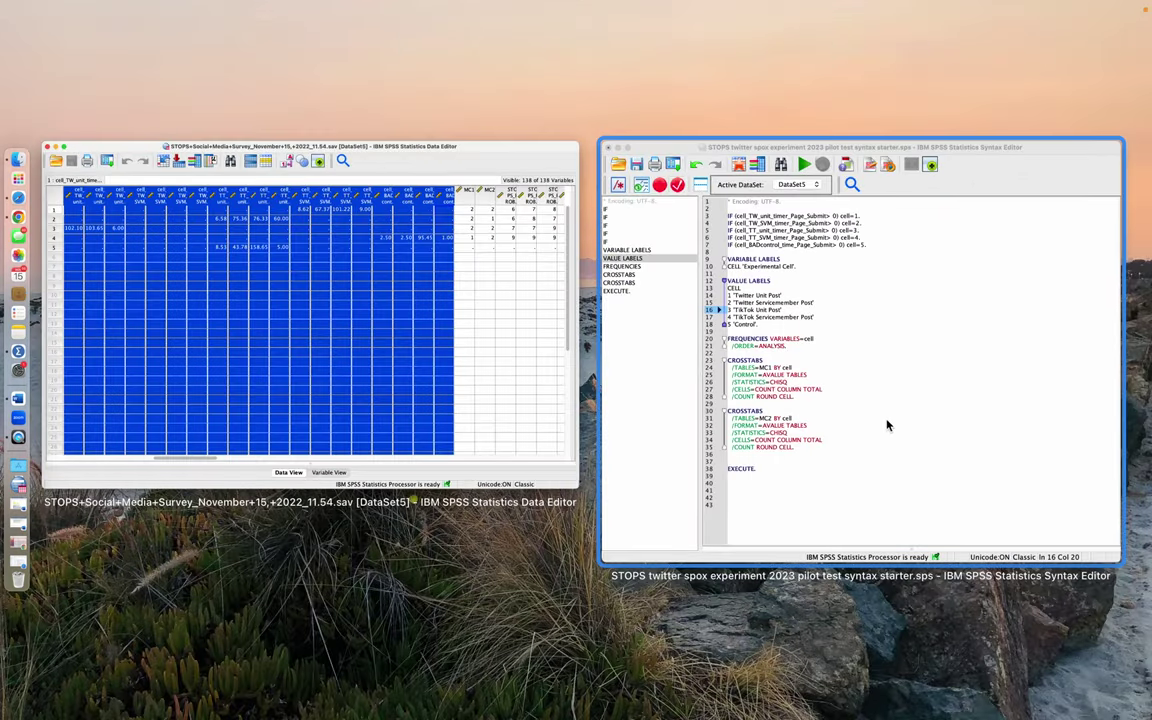
In the Syntax Editor, highlight cell_TW_unit_timer_Page_Submit on line 3, then return to the Data Editor.
{"action": "left_click", "coordinate": [880, 410]}
{"action": "left_click", "coordinate": [763, 311]}
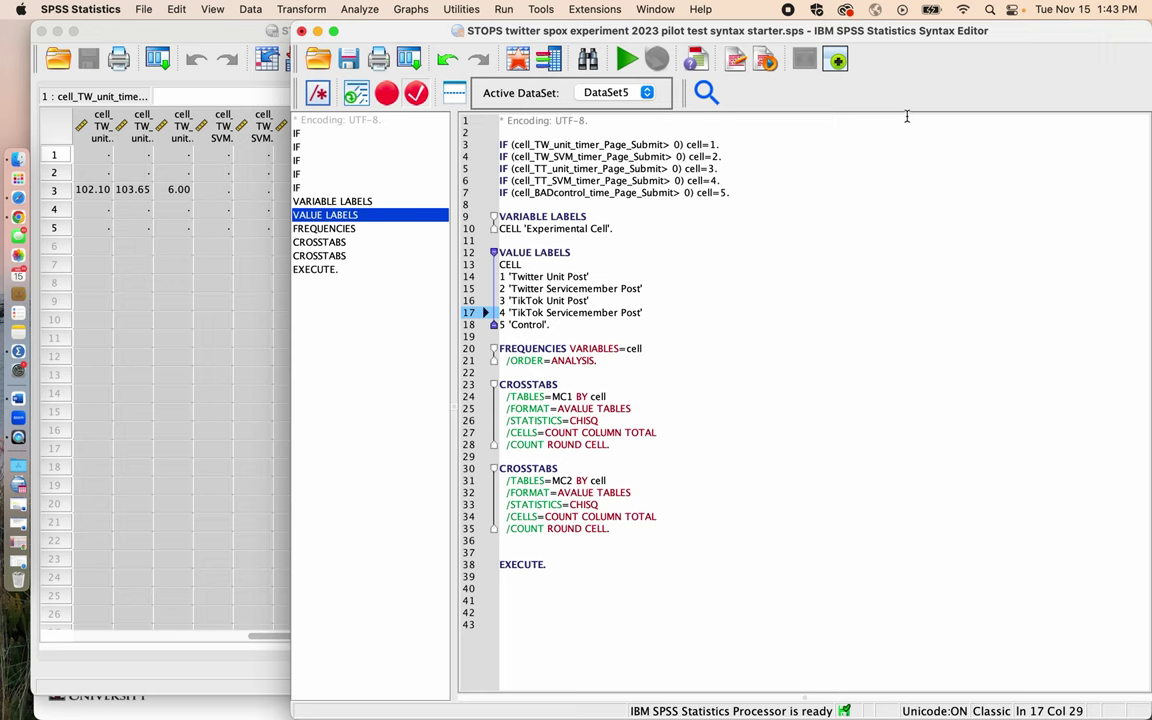
{"action": "left_click_drag", "start_coordinate": [835, 36], "coordinate": [740, 34]}
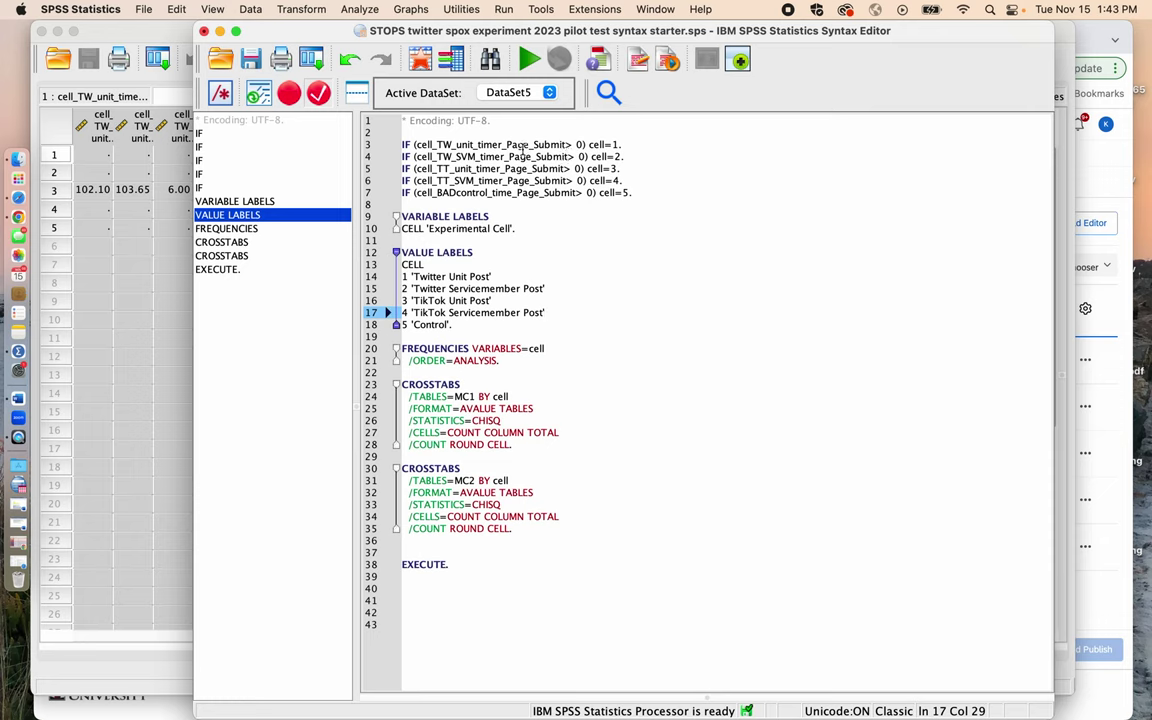
{"action": "left_click", "coordinate": [565, 146]}
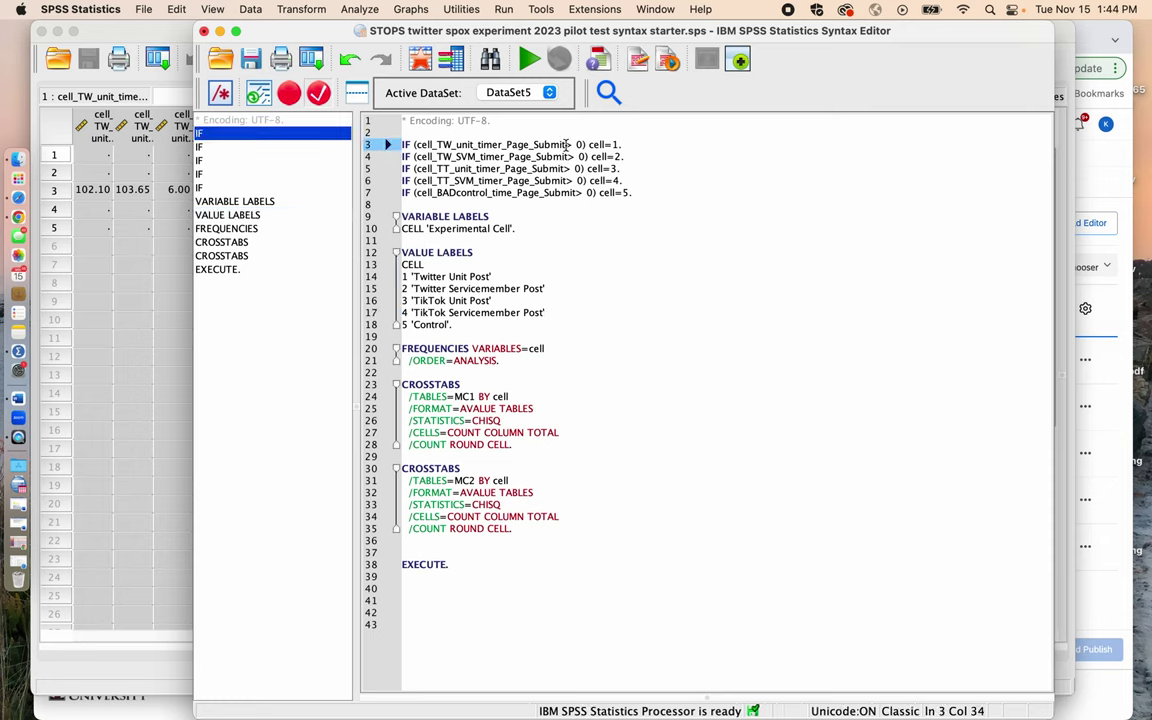
{"action": "left_click", "coordinate": [527, 143], "text": "shift"}
{"action": "left_click", "coordinate": [415, 145], "text": "shift"}
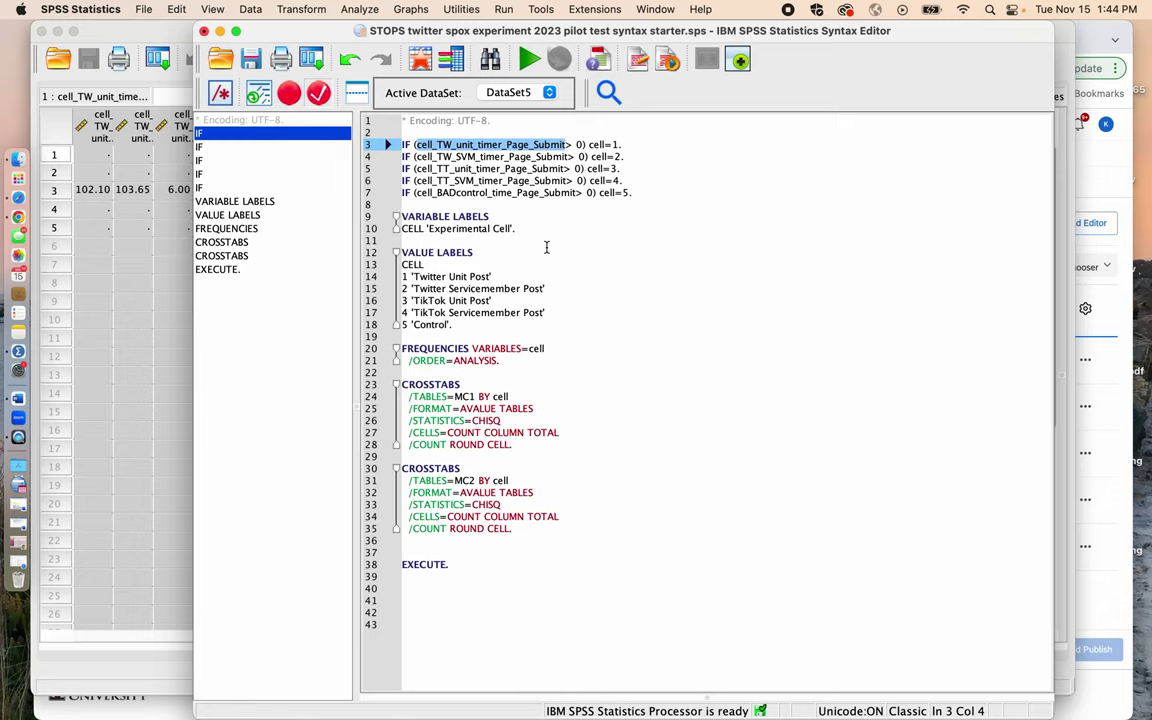
{"action": "left_click", "coordinate": [125, 186]}
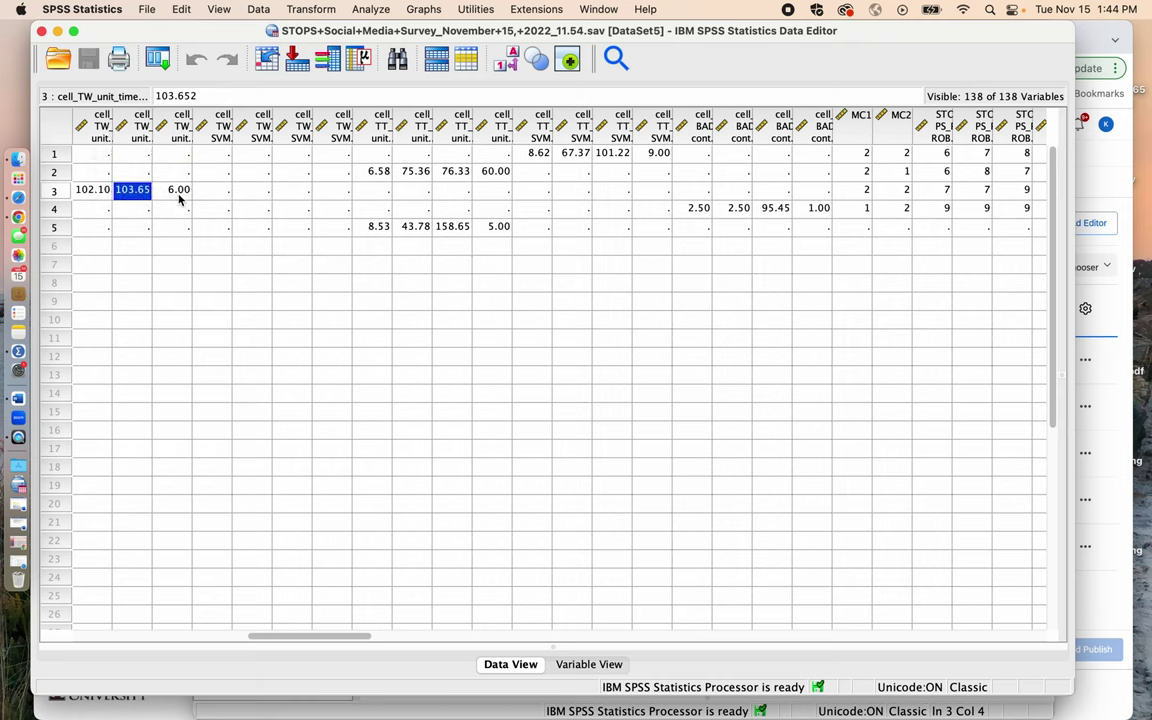
Highlight the syntax from the first IF on line 3 through EXECUTE on line 41.
{"action": "left_click", "coordinate": [143, 128]}
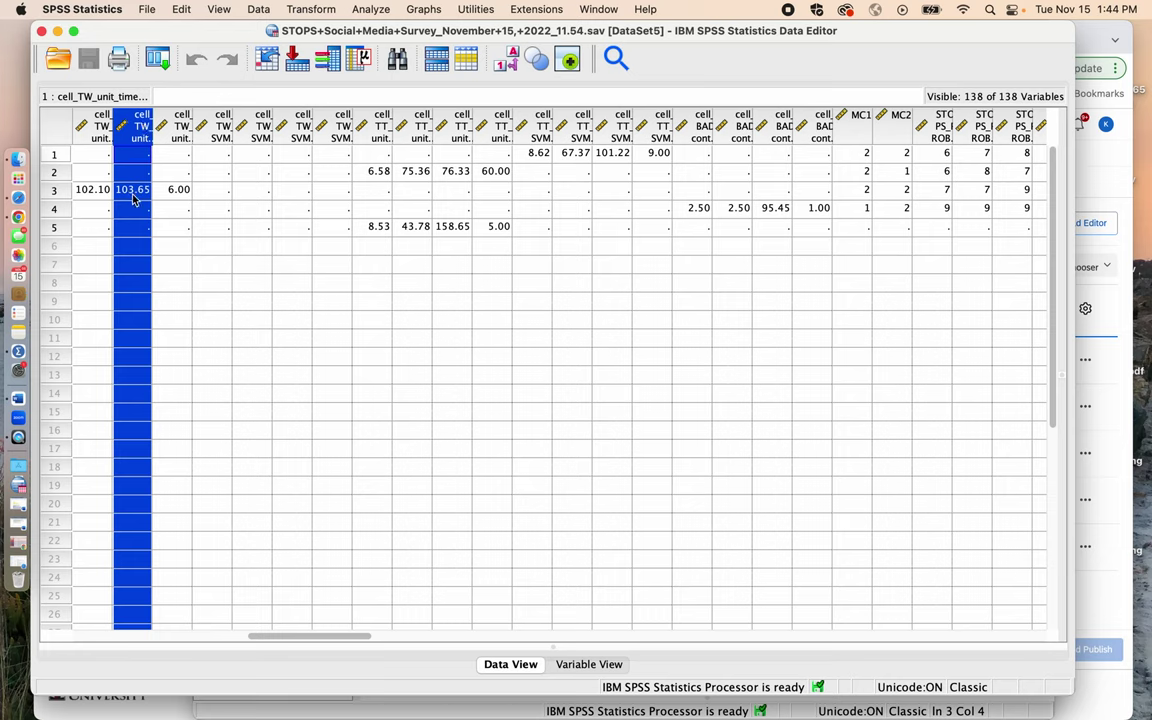
{"action": "key", "text": "ctrl+Down"}
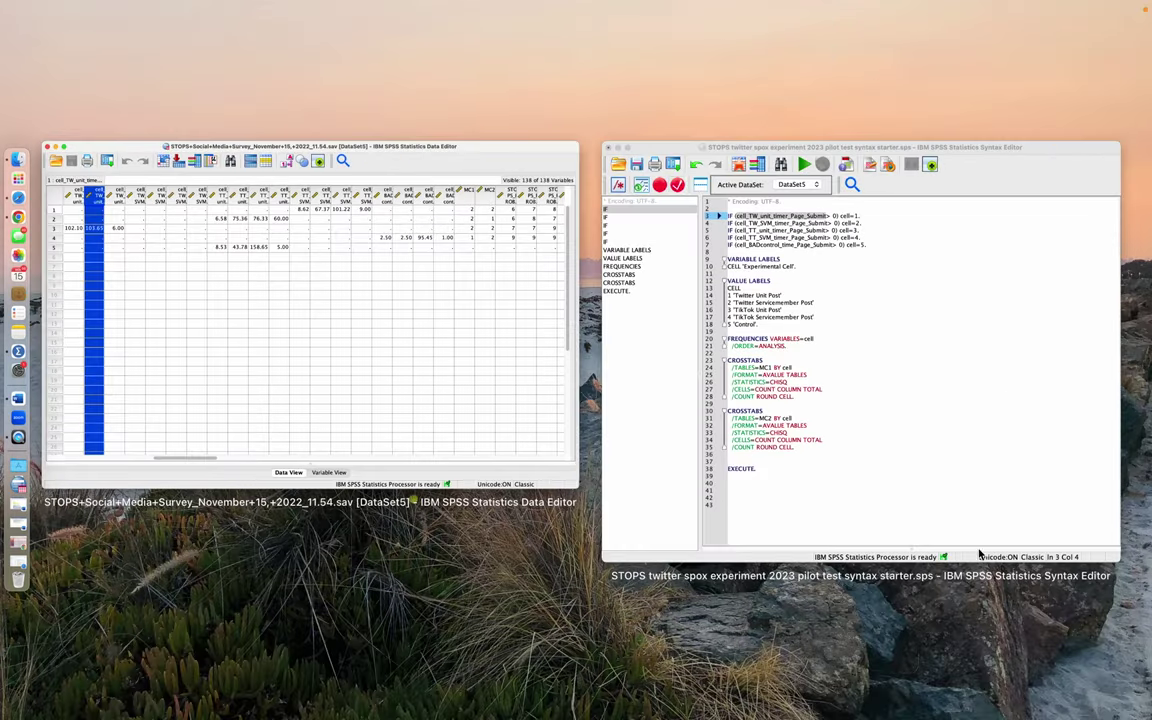
{"action": "left_click", "coordinate": [829, 365]}
{"action": "left_click", "coordinate": [535, 169]}
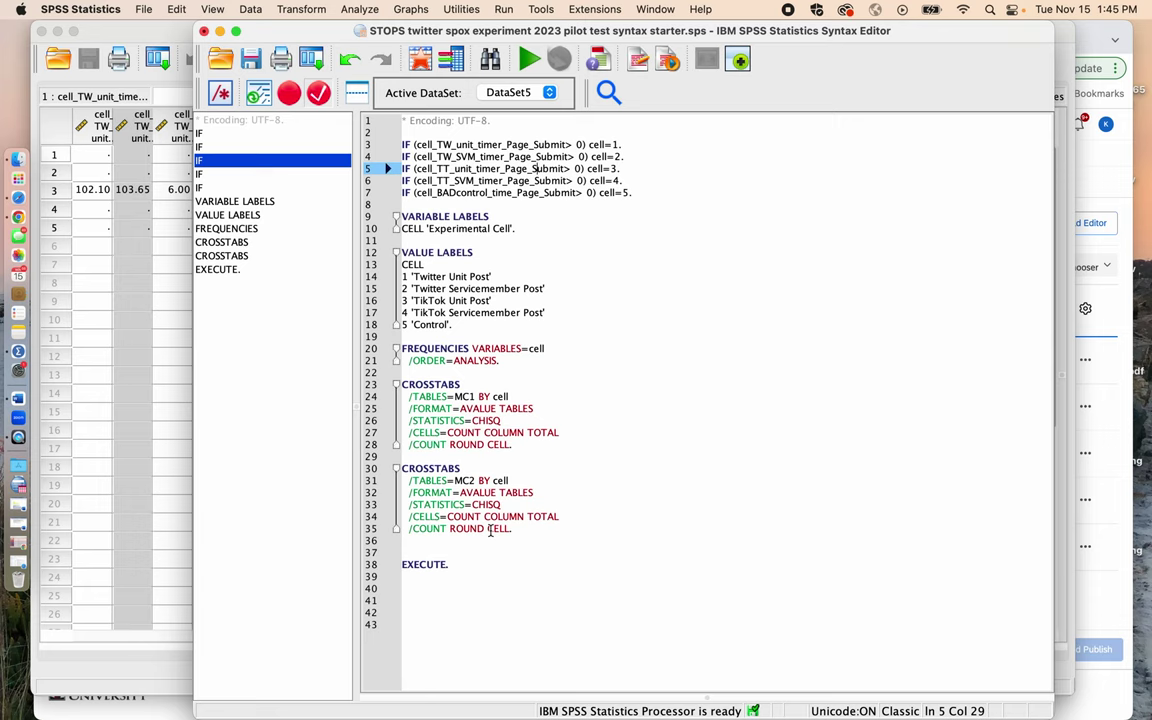
{"action": "left_click_drag", "start_coordinate": [437, 599], "coordinate": [384, 145]}
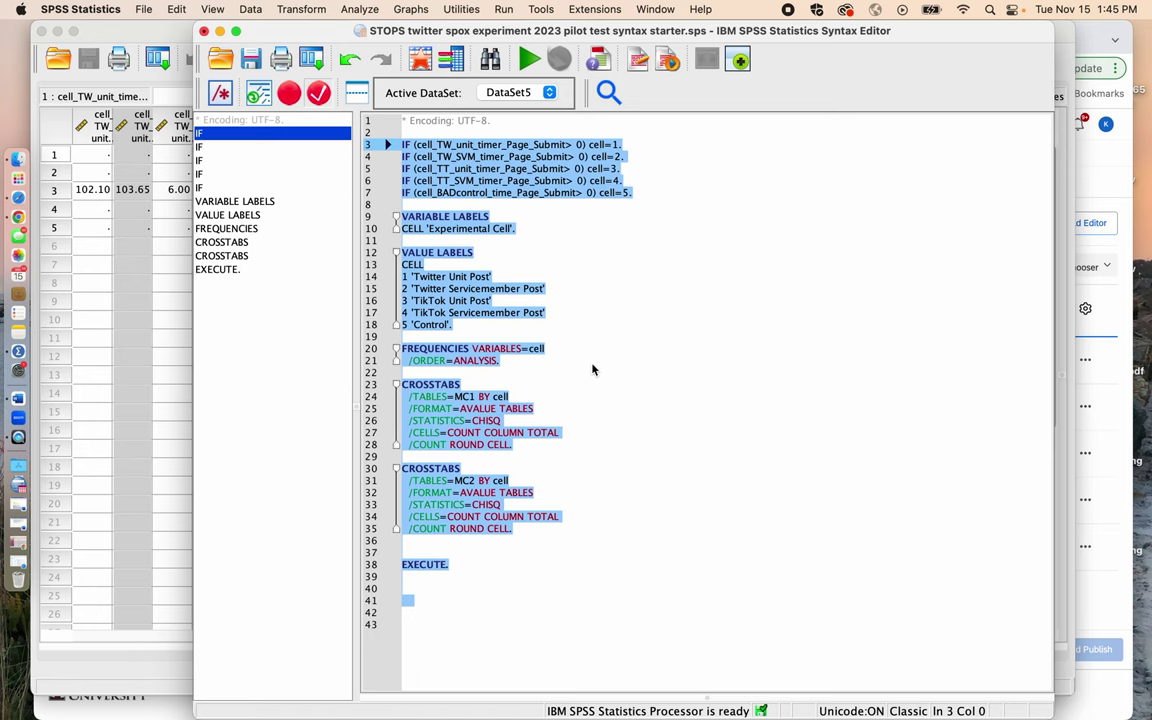
{"action": "key", "text": "ctrl+Down"}
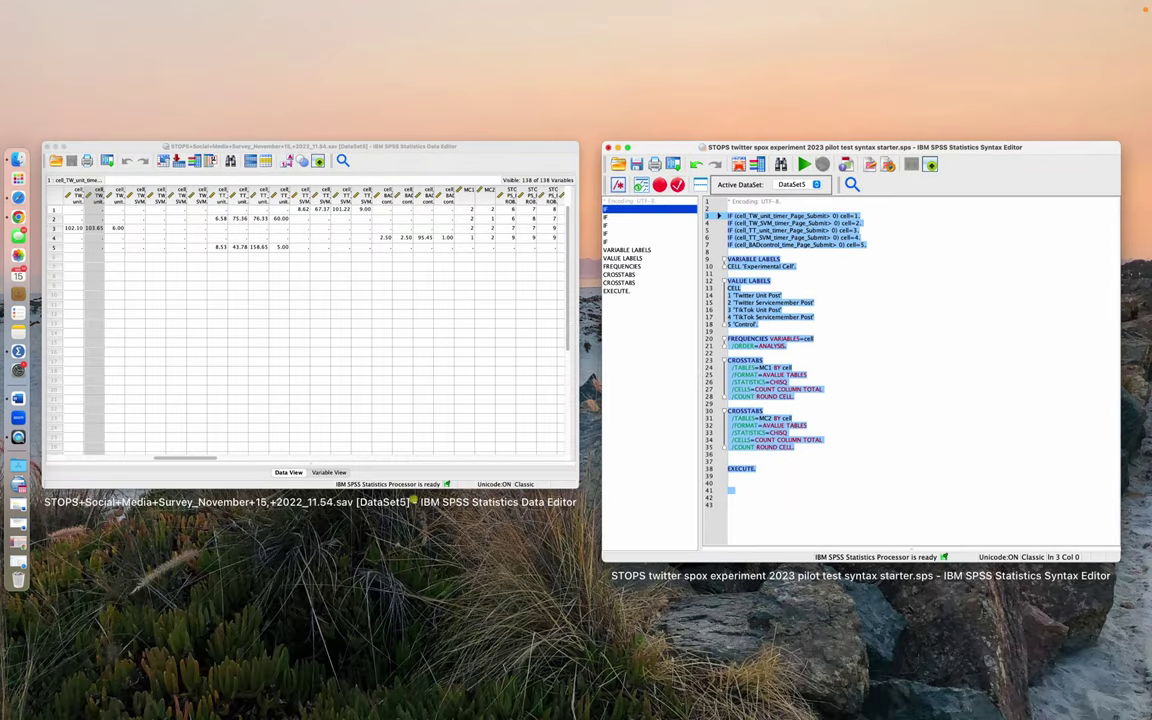
{"action": "left_click", "coordinate": [918, 370]}
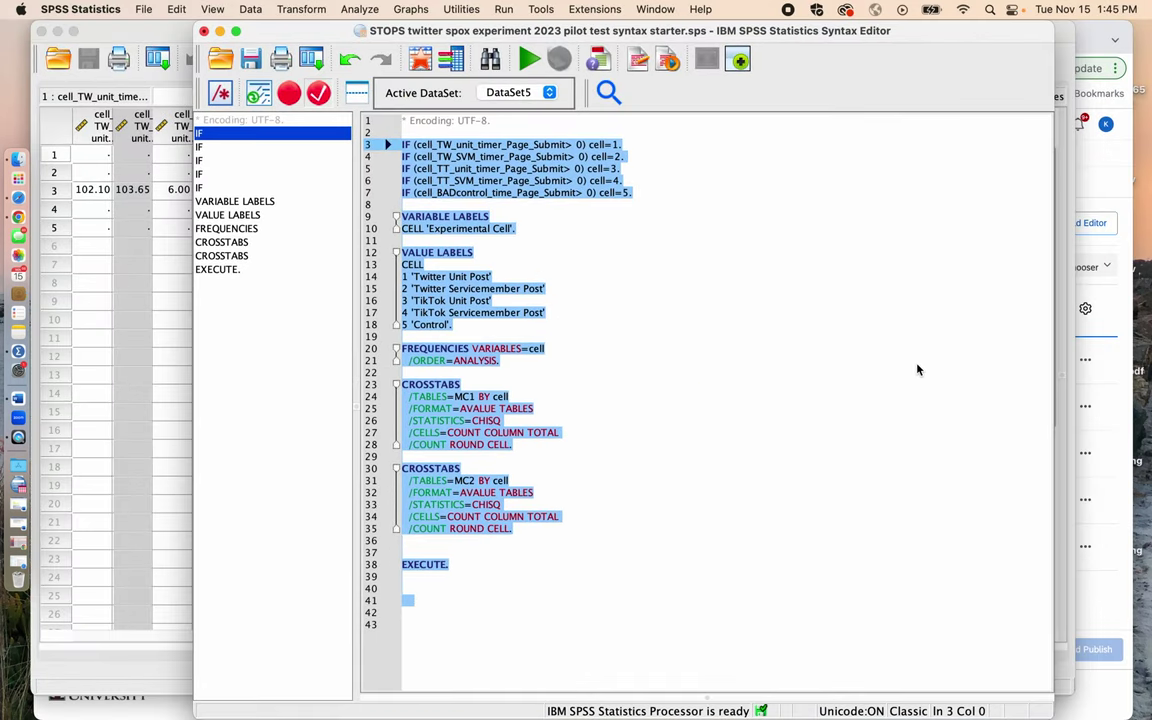
Run the selected syntax, then check the five value labels of the new cell variable in Variable View.
{"action": "left_click", "coordinate": [529, 61]}
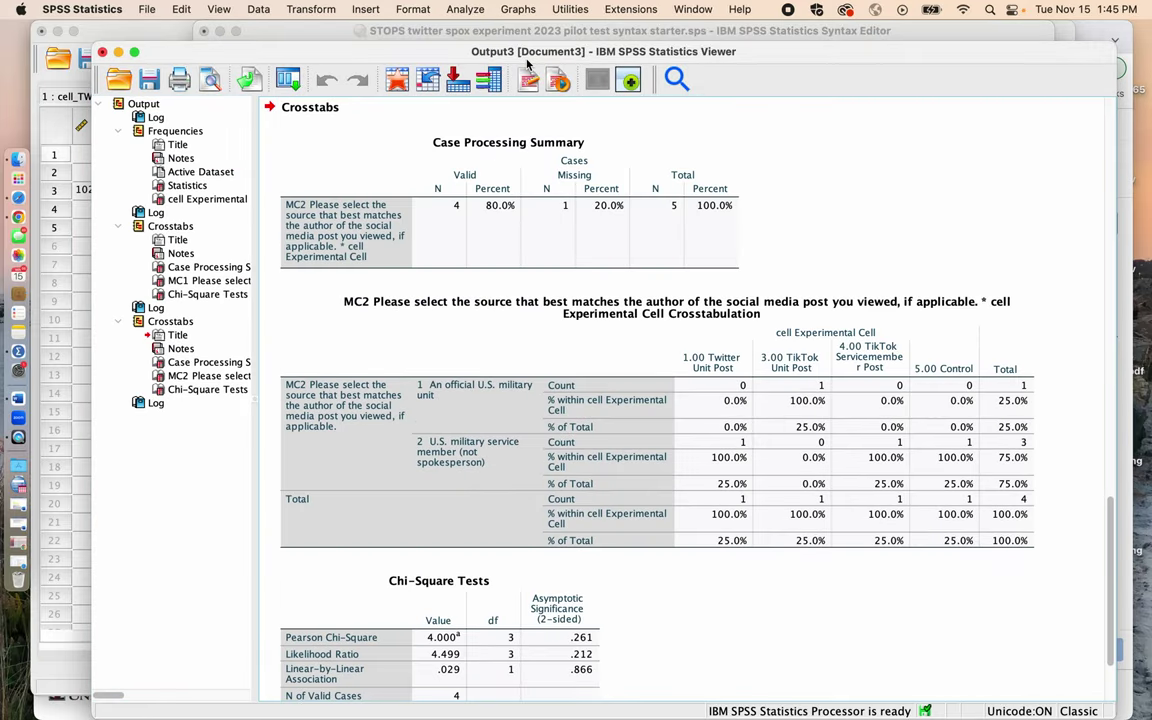
{"action": "left_click", "coordinate": [157, 37]}
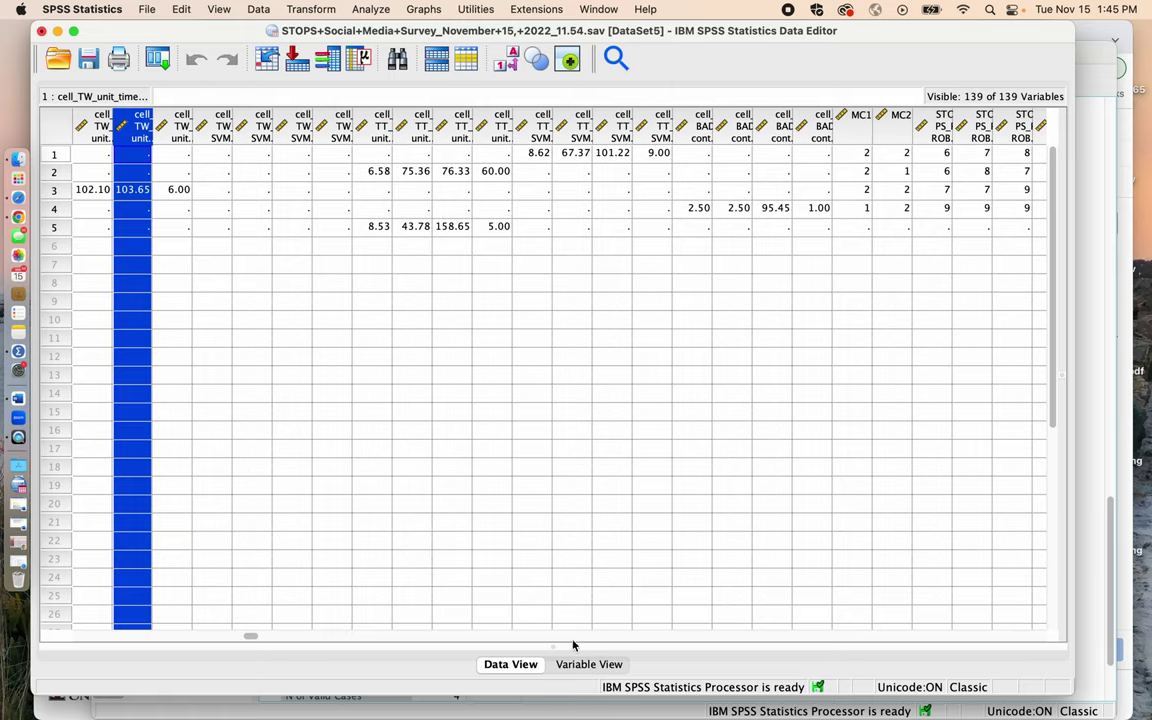
{"action": "left_click", "coordinate": [589, 664]}
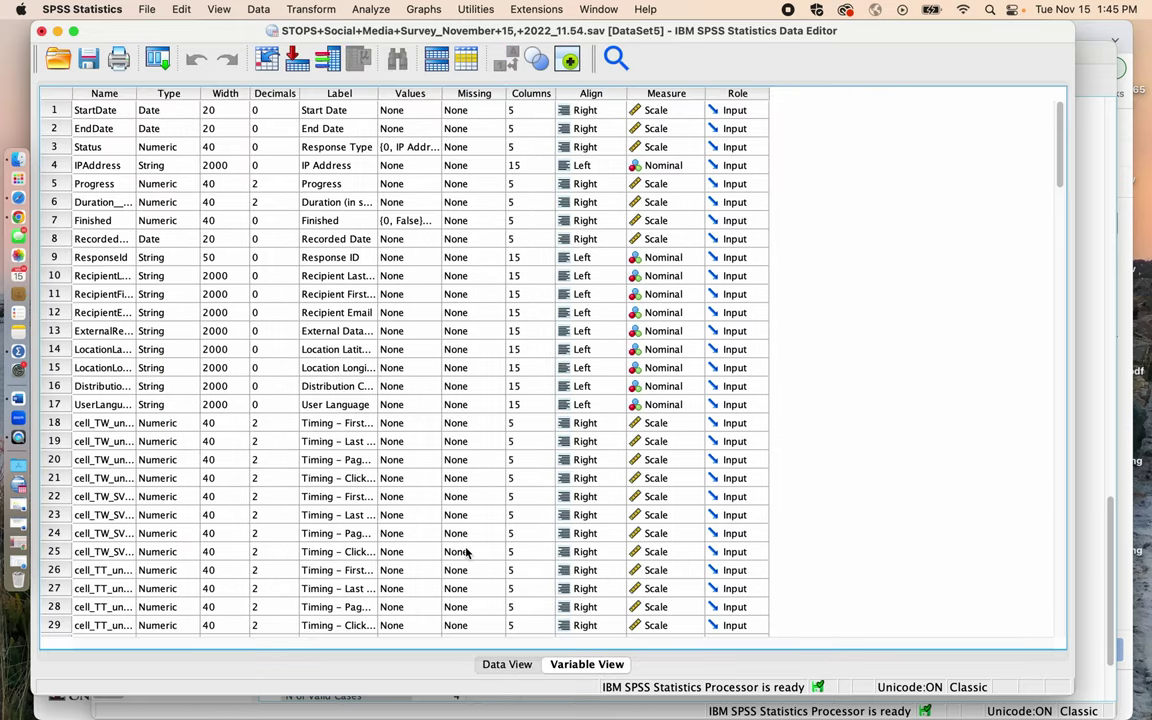
{"action": "scroll", "coordinate": [465, 550], "scroll_direction": "down", "scroll_amount": 20}
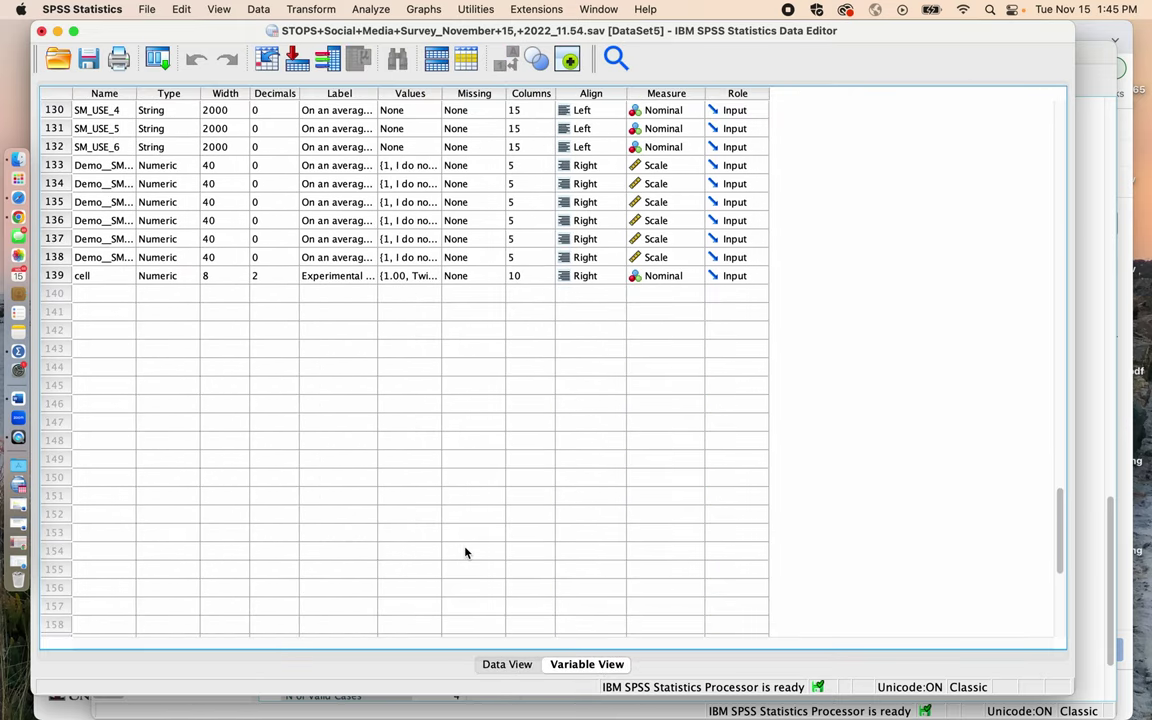
{"action": "left_click", "coordinate": [55, 276]}
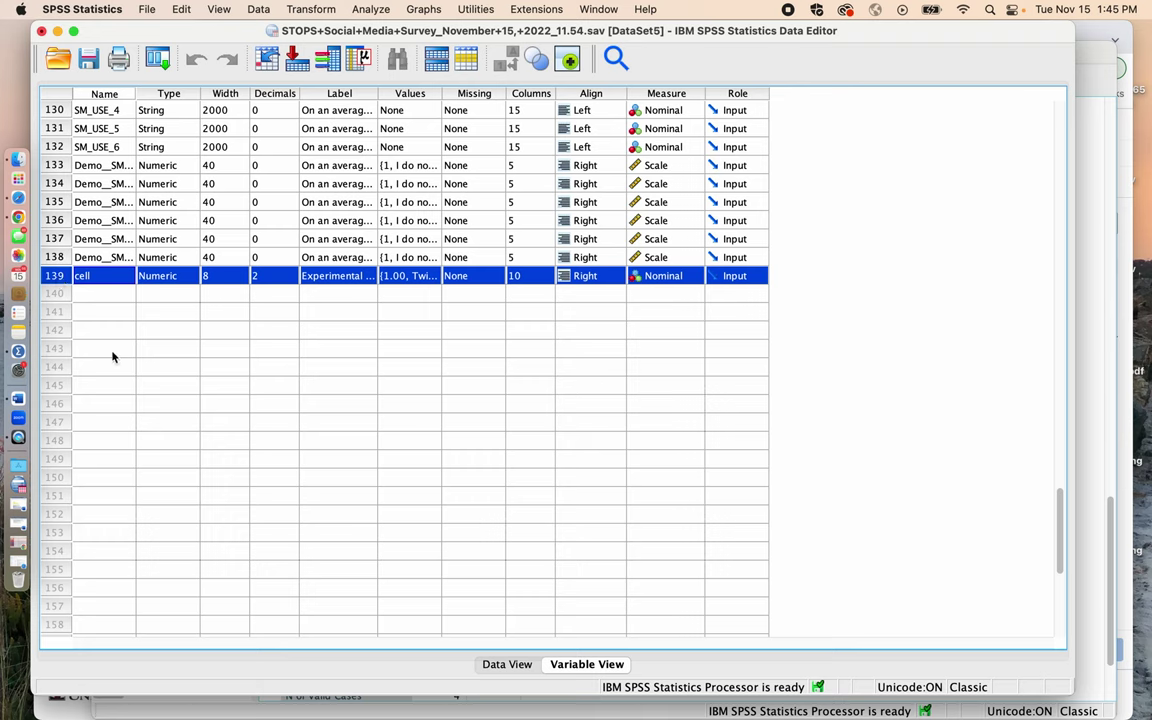
{"action": "left_click", "coordinate": [430, 278]}
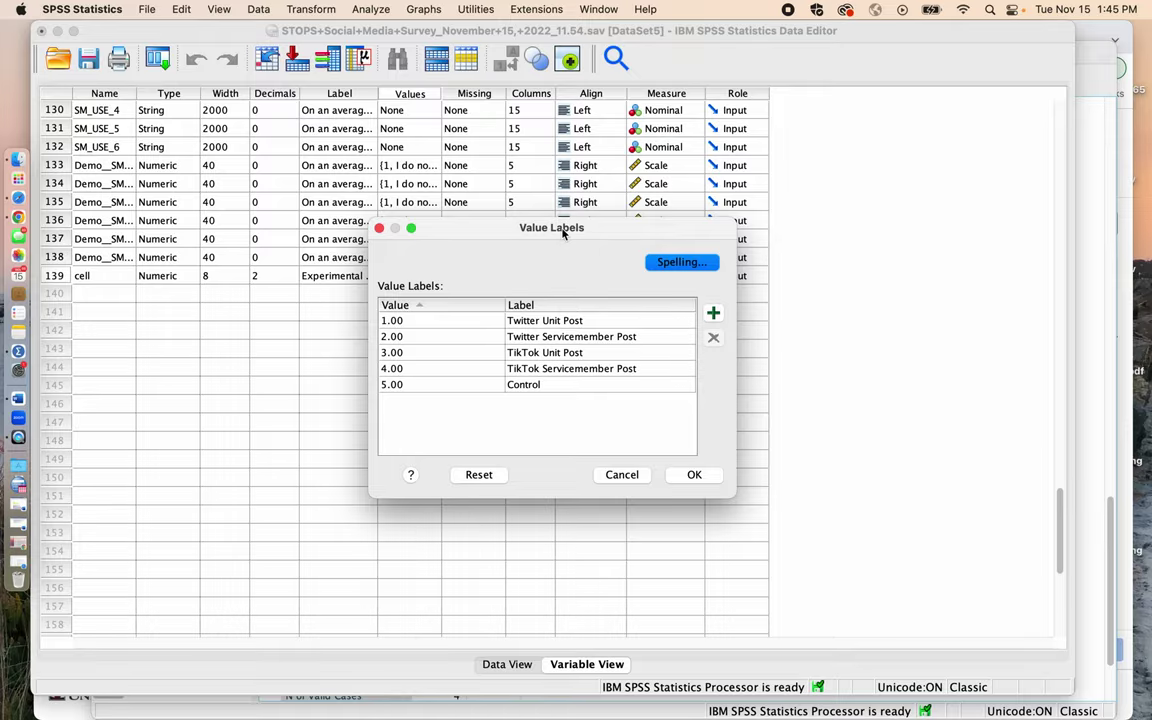
{"action": "left_click_drag", "start_coordinate": [563, 232], "coordinate": [282, 162]}
{"action": "key", "text": "ctrl+Down"}
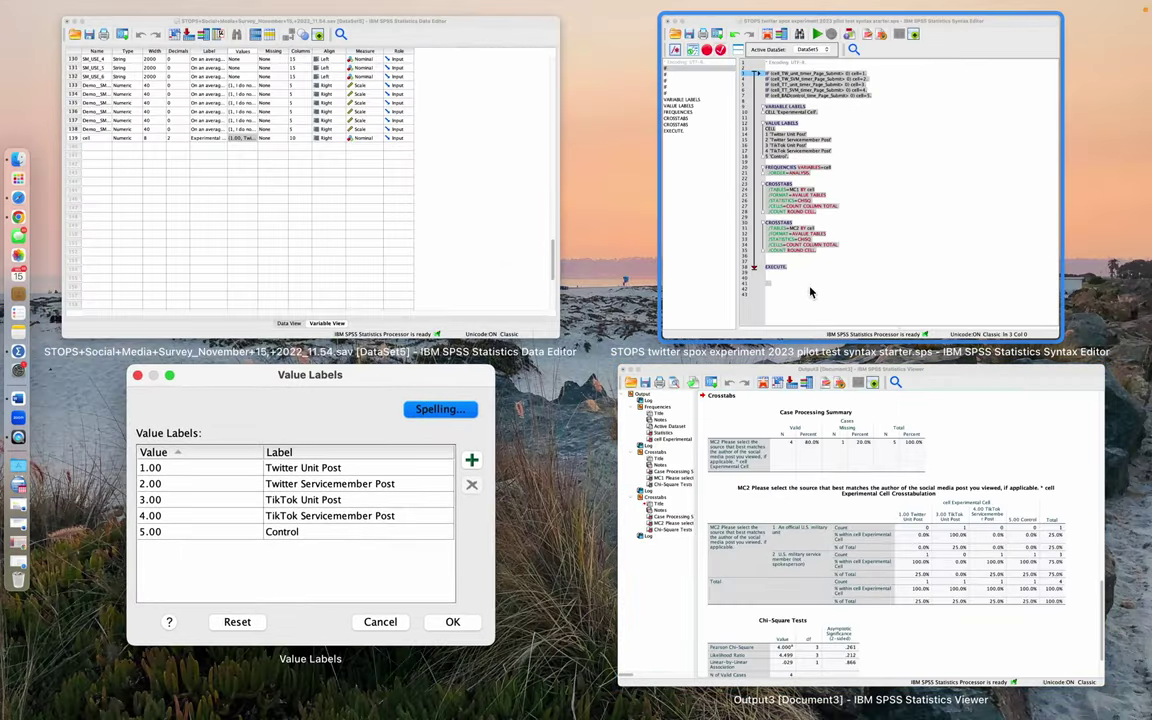
{"action": "left_click", "coordinate": [810, 292]}
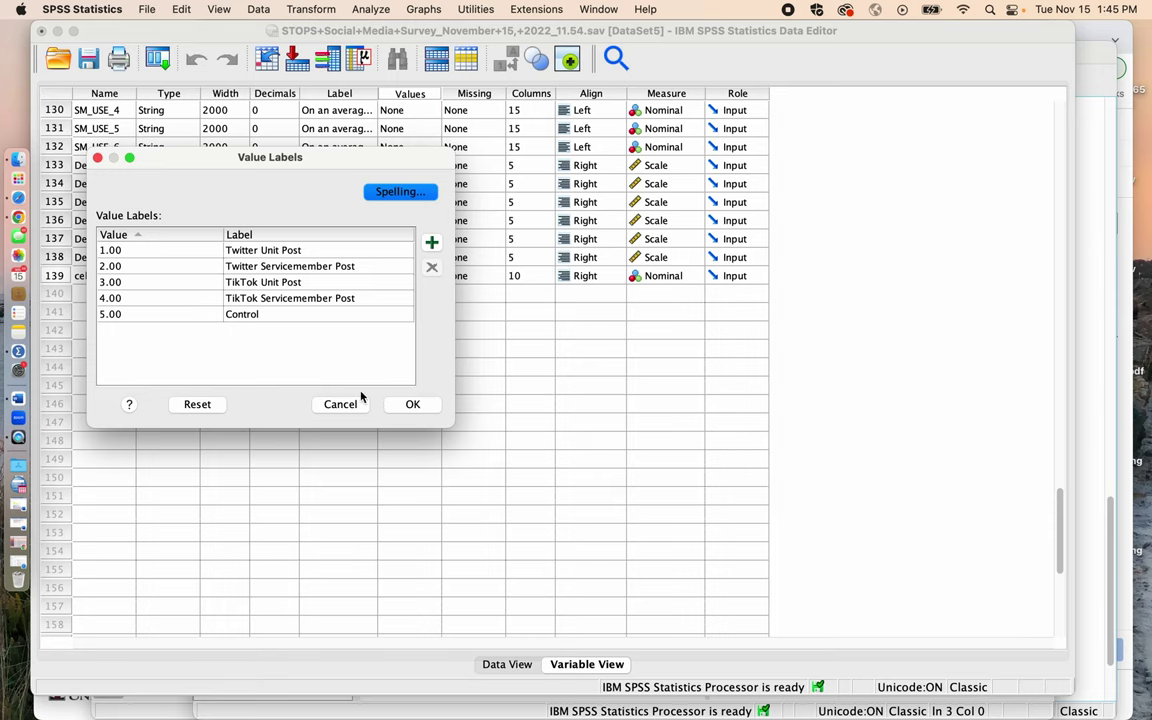
{"action": "left_click", "coordinate": [345, 404]}
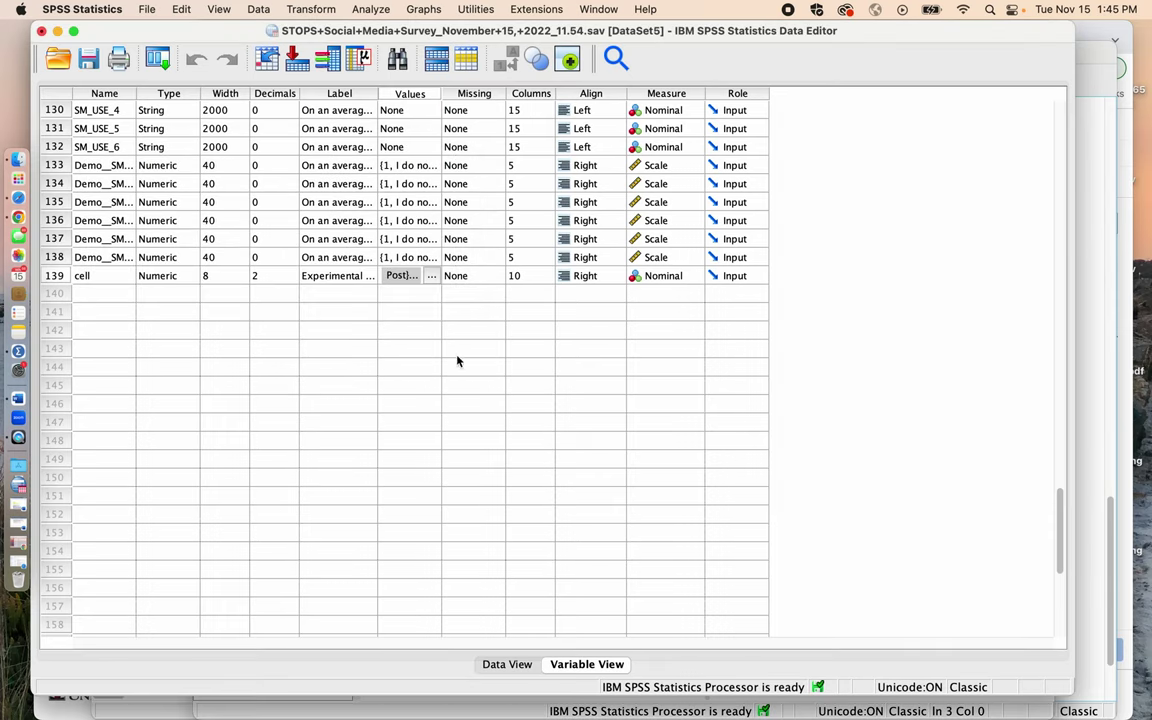
{"action": "key", "text": "ctrl+Up"}
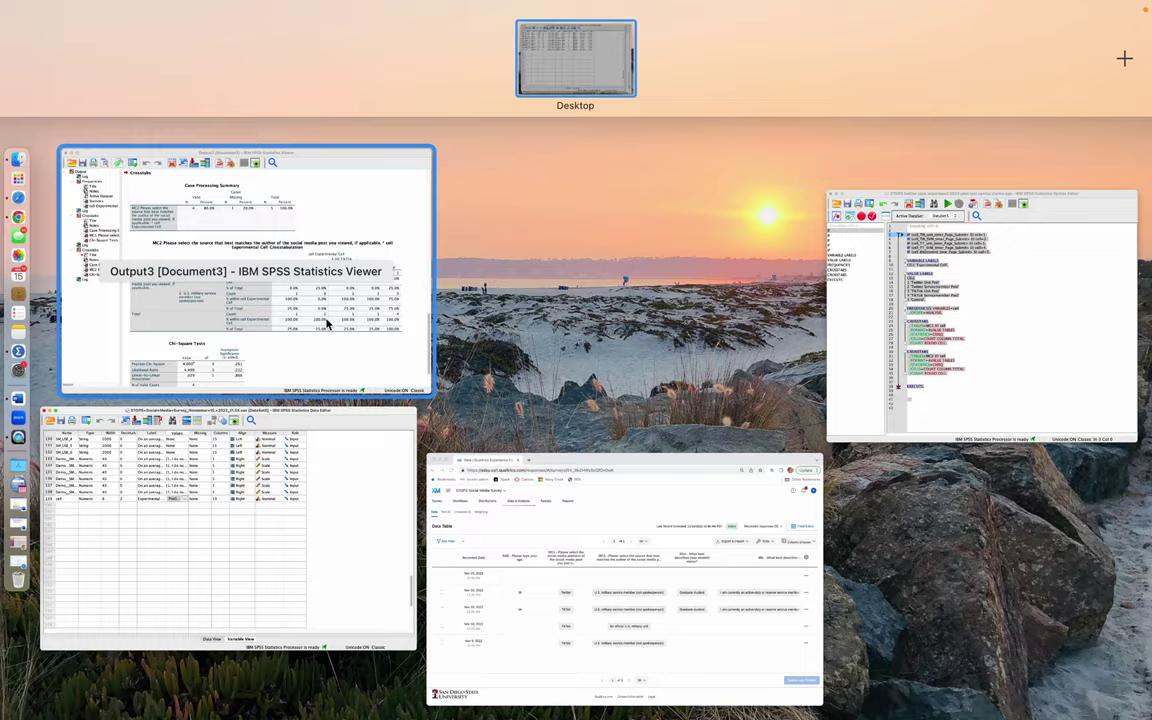
In the Output3 Viewer, review the cell Experimental Cell frequency table, then the MC1 by cell crosstab.
{"action": "left_click", "coordinate": [326, 323]}
{"action": "key", "text": "Up"}
{"action": "key", "text": "Up"}
{"action": "key", "text": "Up"}
{"action": "key", "text": "Up"}
{"action": "key", "text": "Up"}
{"action": "key", "text": "Up"}
{"action": "key", "text": "Up"}
{"action": "key", "text": "Up"}
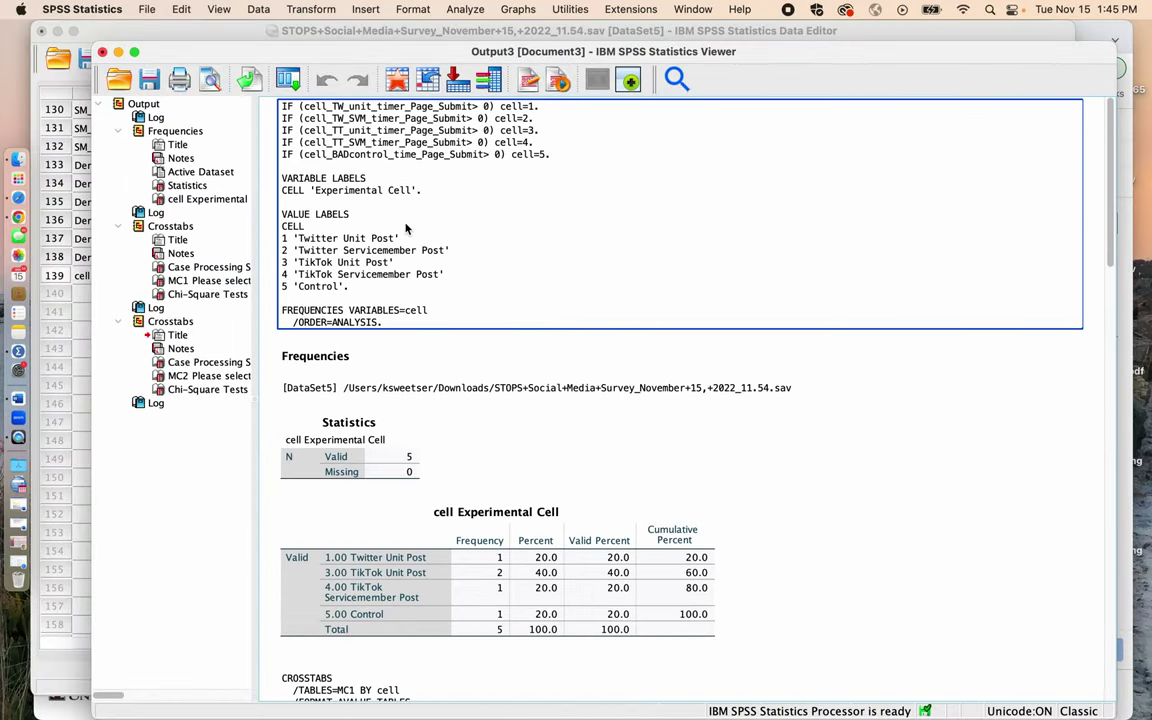
{"action": "scroll", "coordinate": [486, 302], "scroll_direction": "down", "scroll_amount": 4}
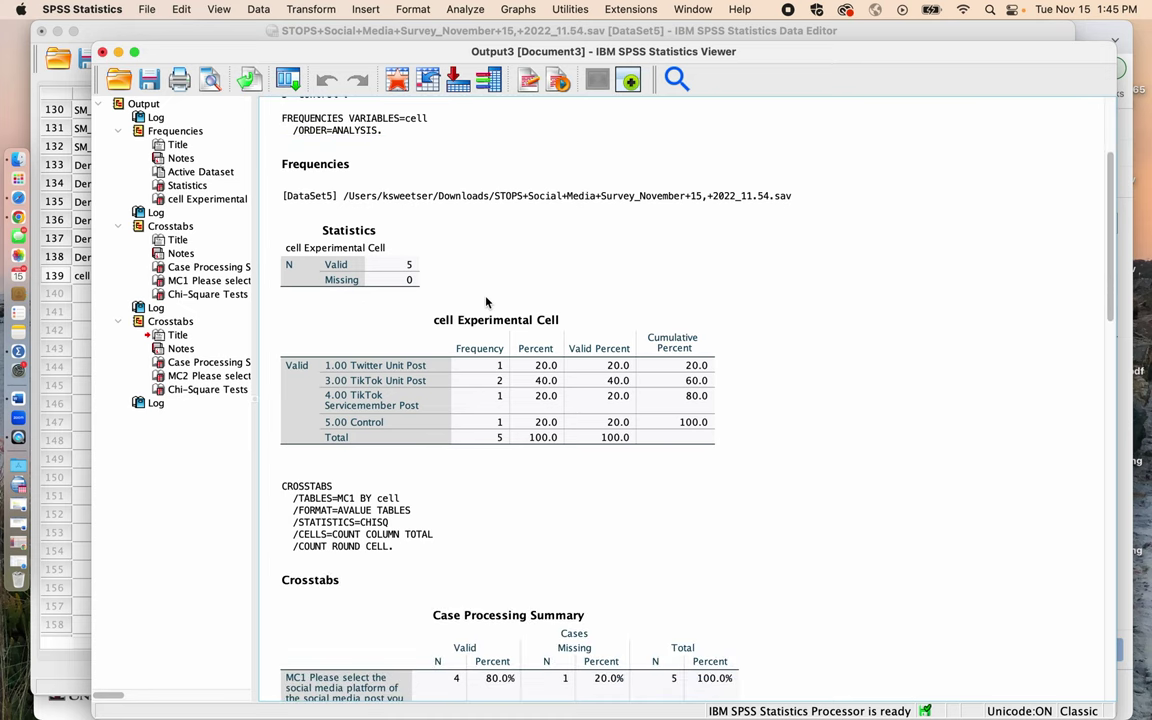
{"action": "left_click", "coordinate": [486, 326]}
{"action": "key", "text": "Down"}
{"action": "key", "text": "Down"}
{"action": "key", "text": "Down"}
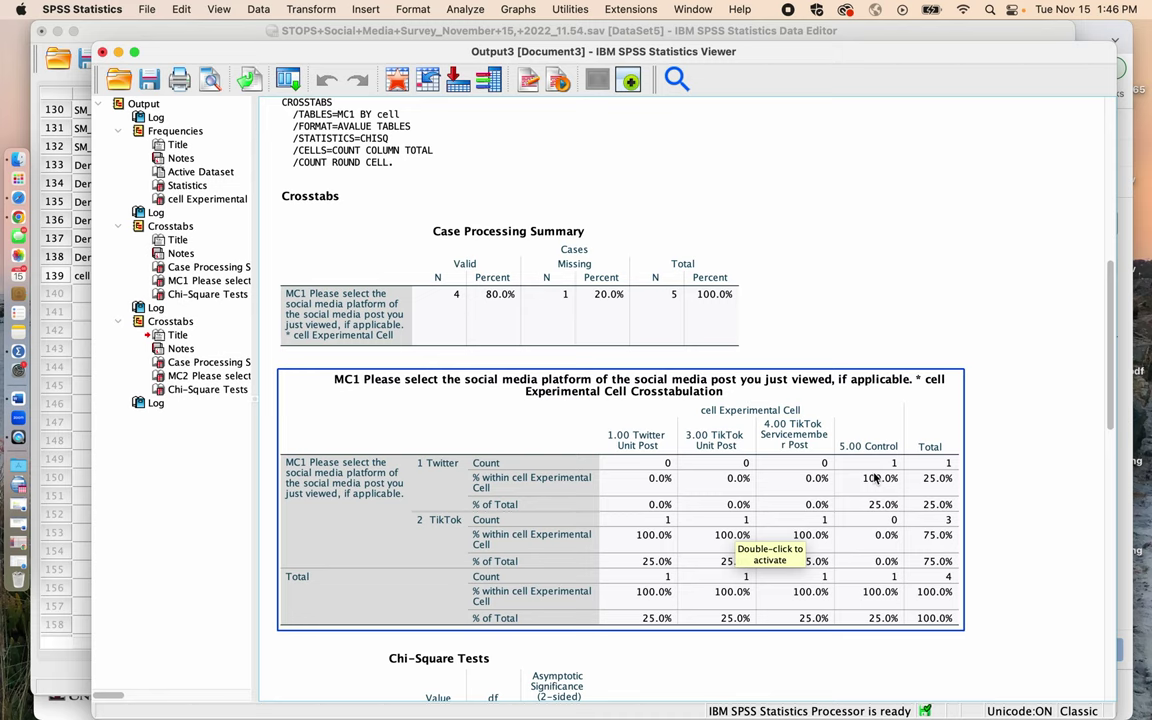
{"action": "scroll", "coordinate": [874, 478], "scroll_direction": "down", "scroll_amount": 10}
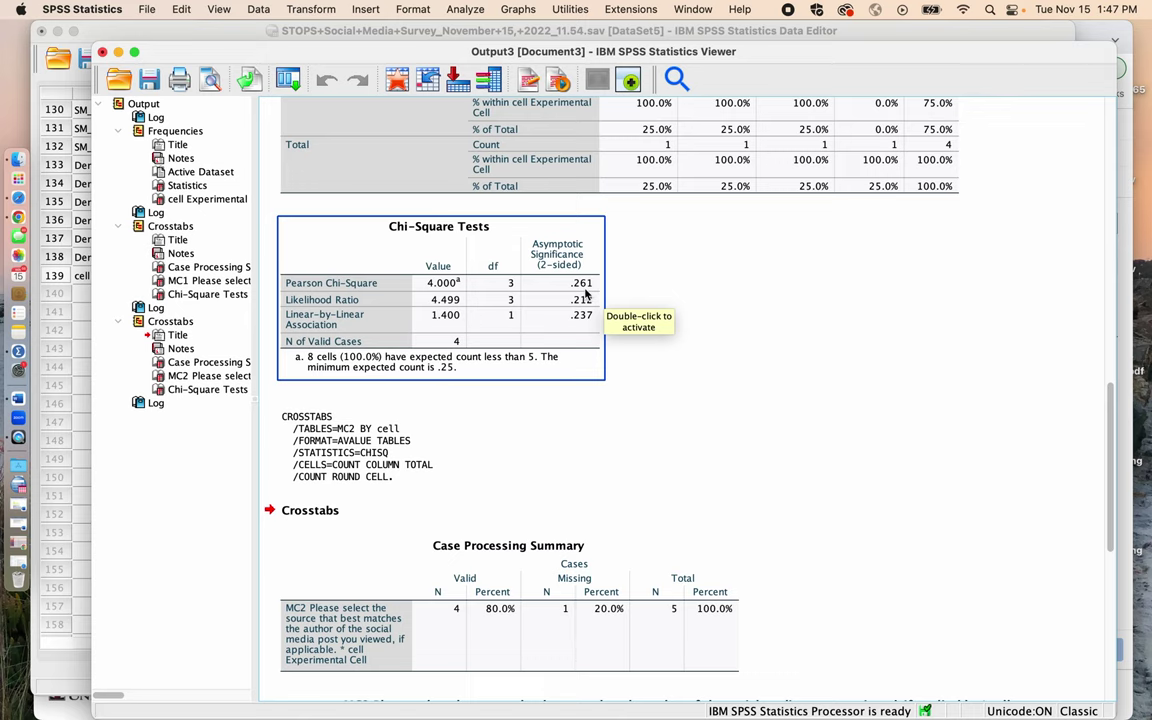
{"action": "scroll", "coordinate": [587, 292], "scroll_direction": "down", "scroll_amount": 10}
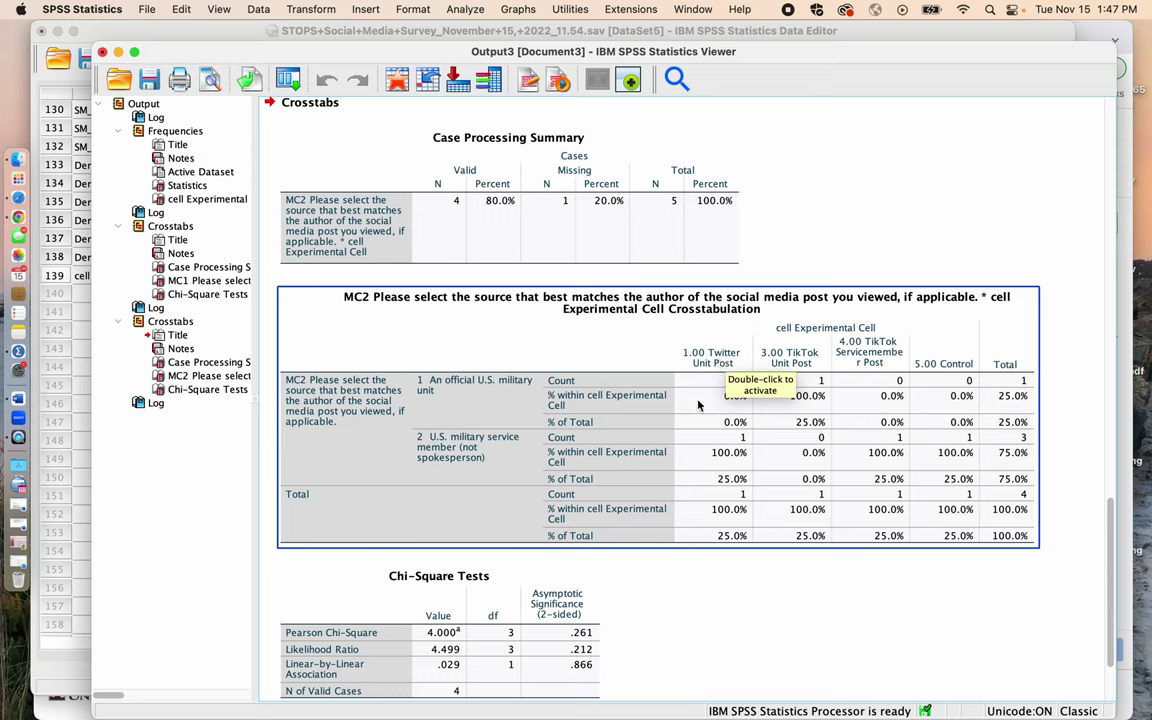
{"action": "left_click", "coordinate": [797, 673]}
{"action": "left_click", "coordinate": [605, 538]}
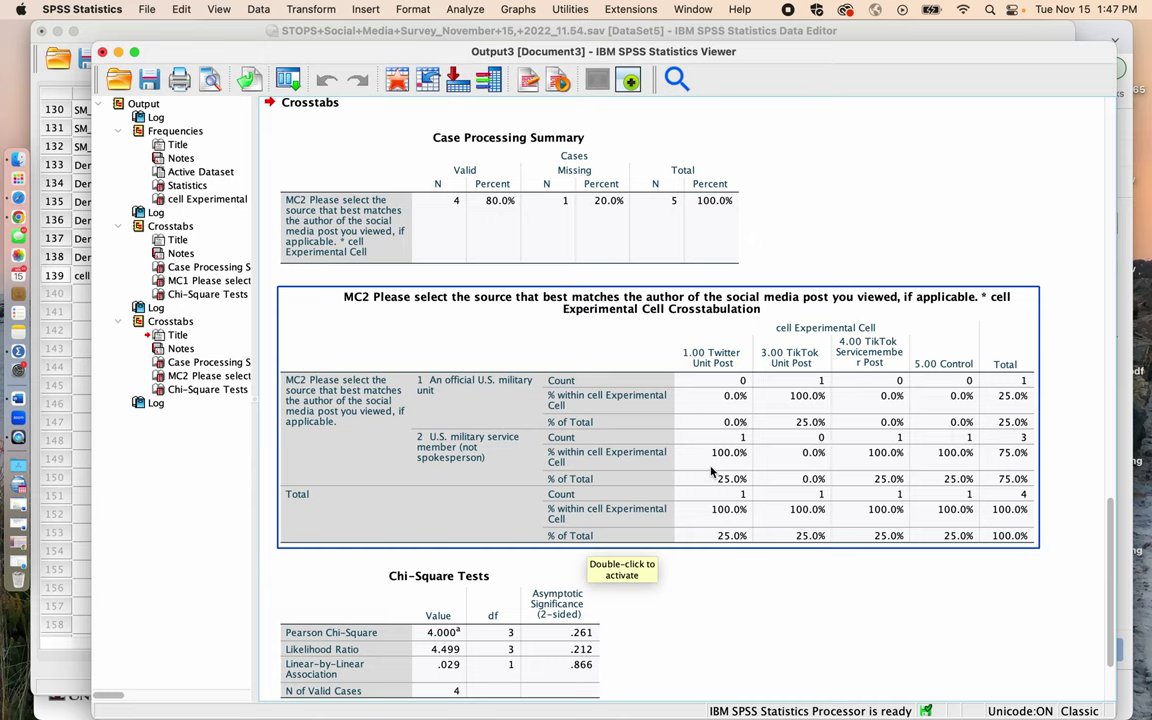
{"action": "scroll", "coordinate": [724, 487], "scroll_direction": "down", "scroll_amount": 3}
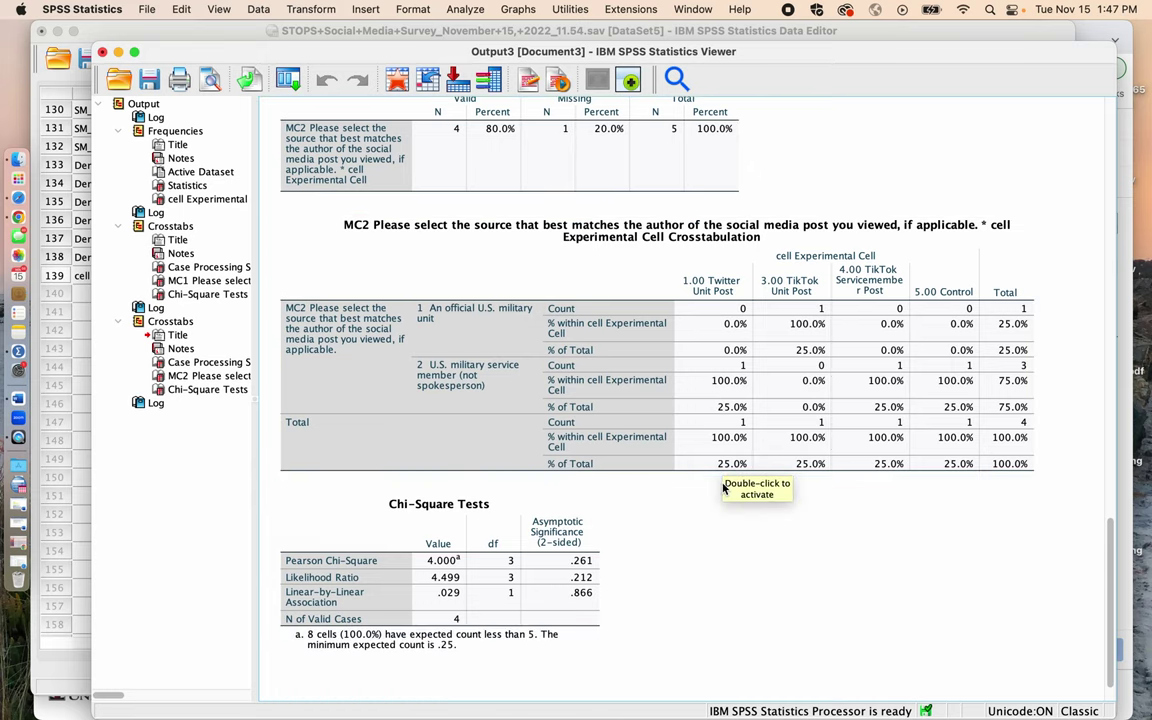
{"action": "left_click", "coordinate": [566, 512]}
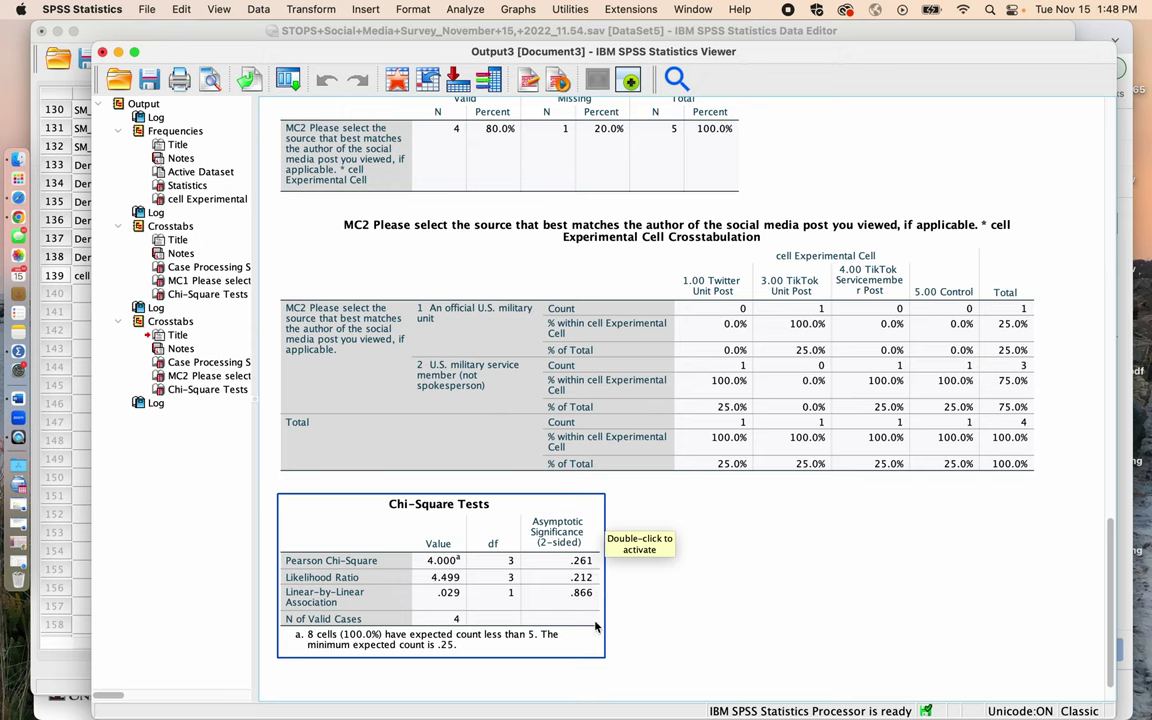
{"action": "left_click", "coordinate": [646, 584]}
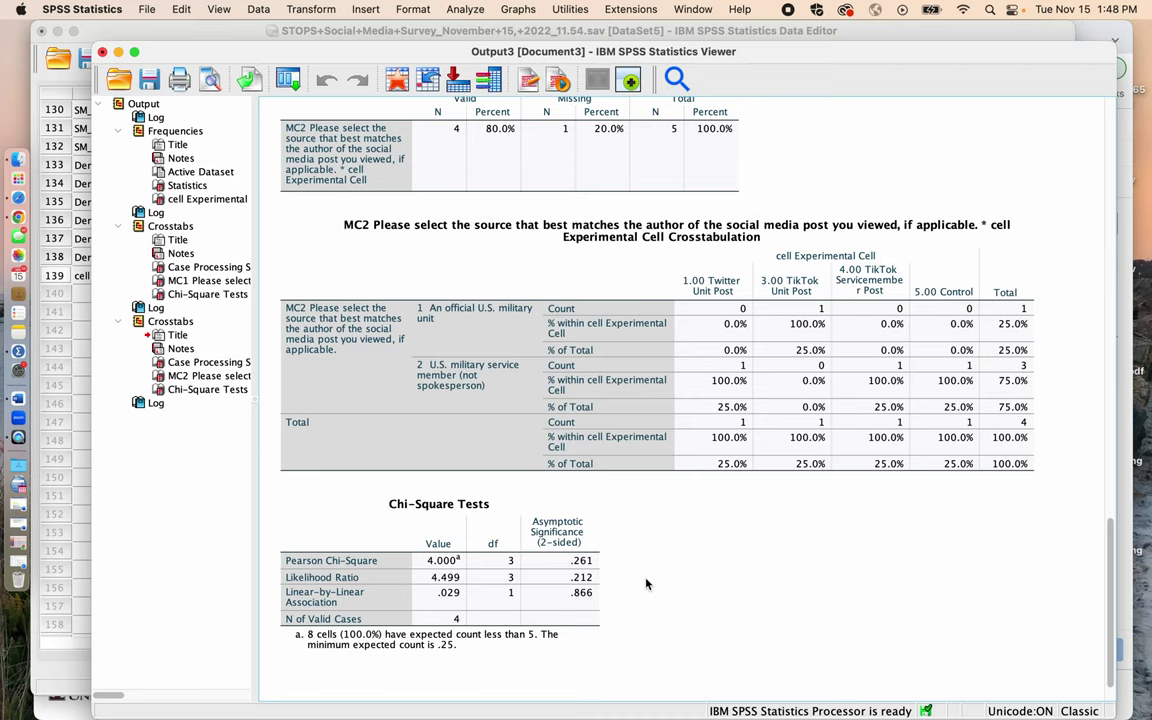
{"action": "left_click", "coordinate": [733, 318]}
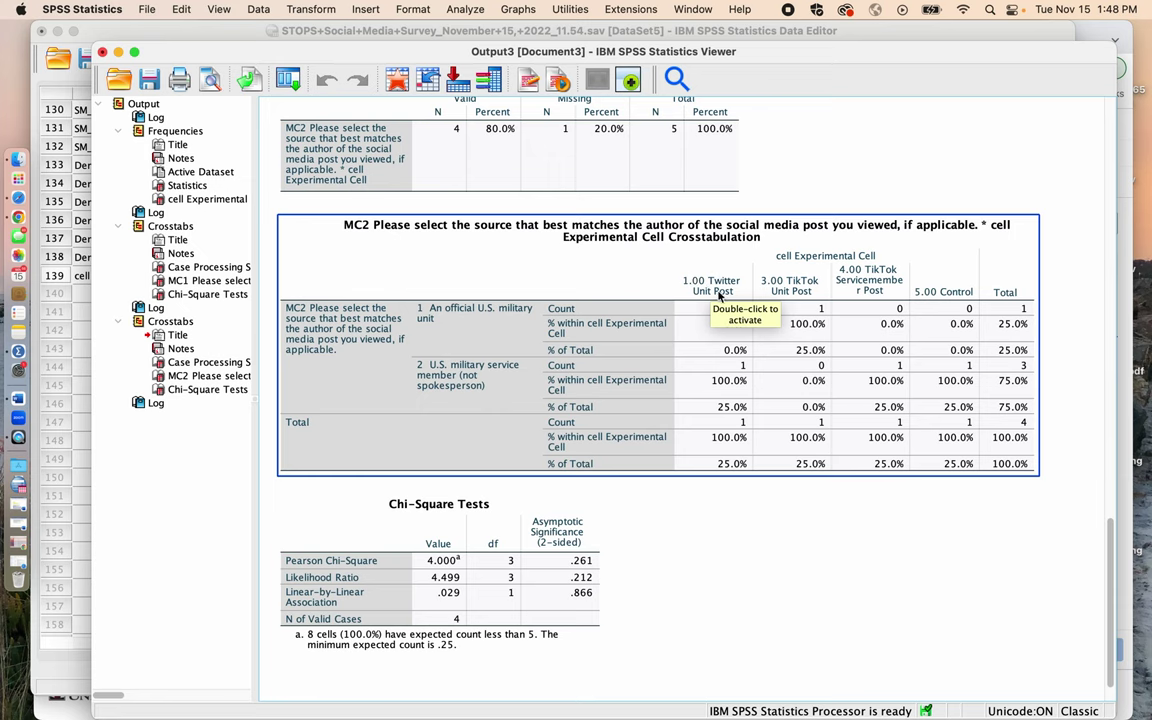
{"action": "left_click", "coordinate": [708, 560]}
{"action": "left_click", "coordinate": [650, 420]}
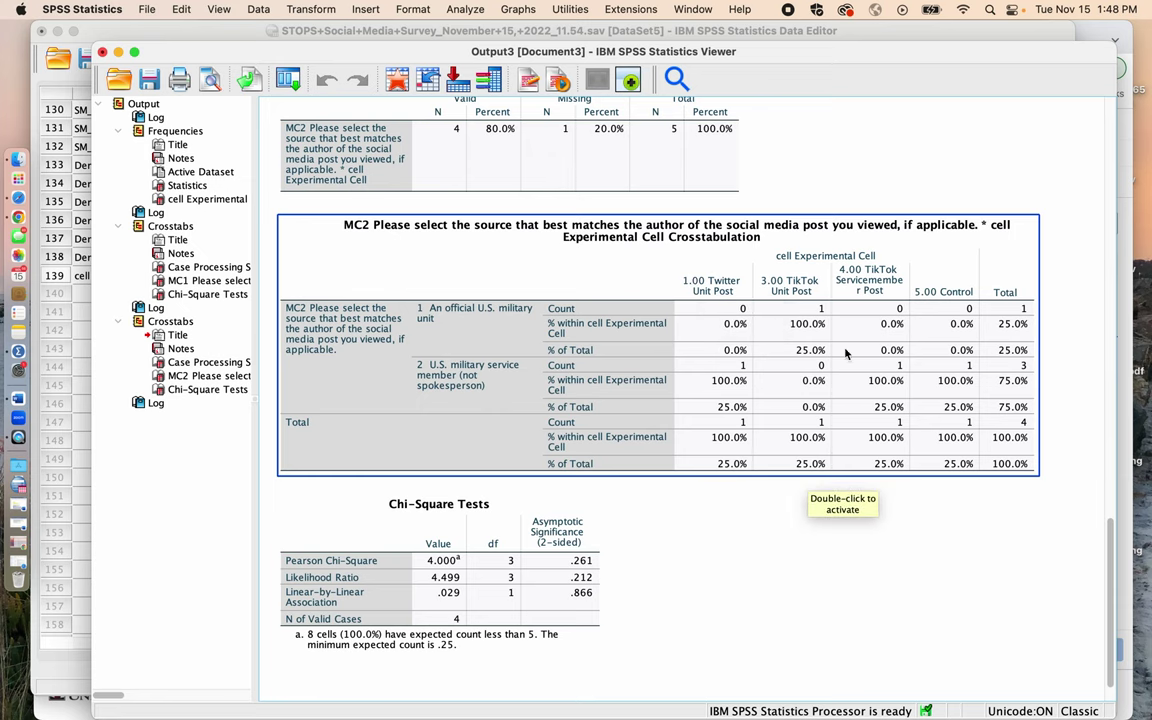